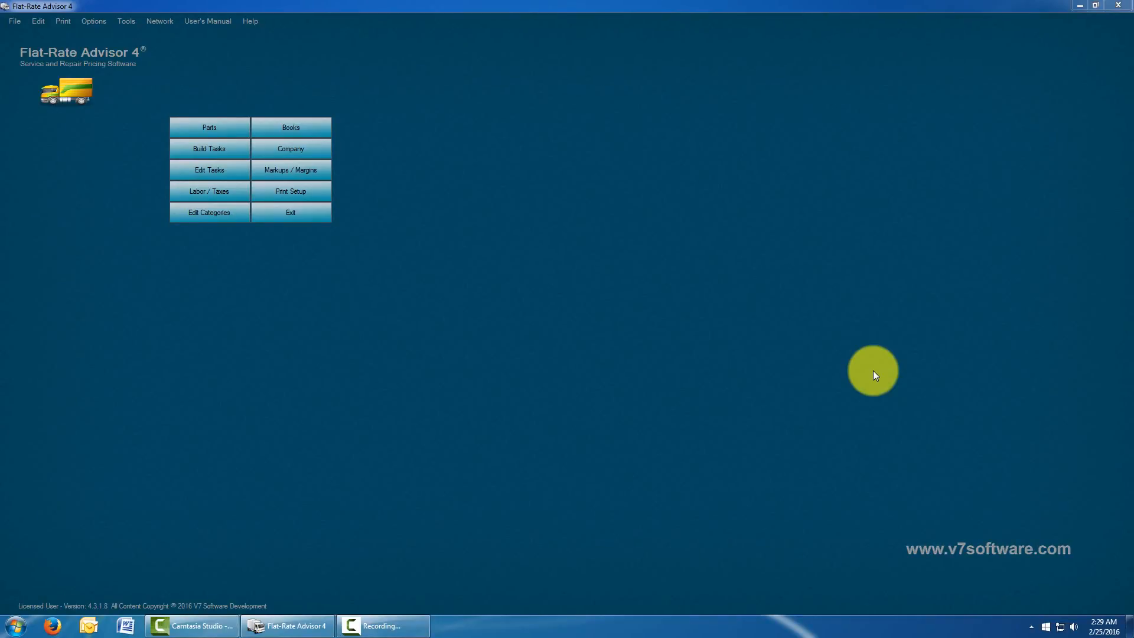
Step: Open the parts database and look through its part categories
click(214, 125)
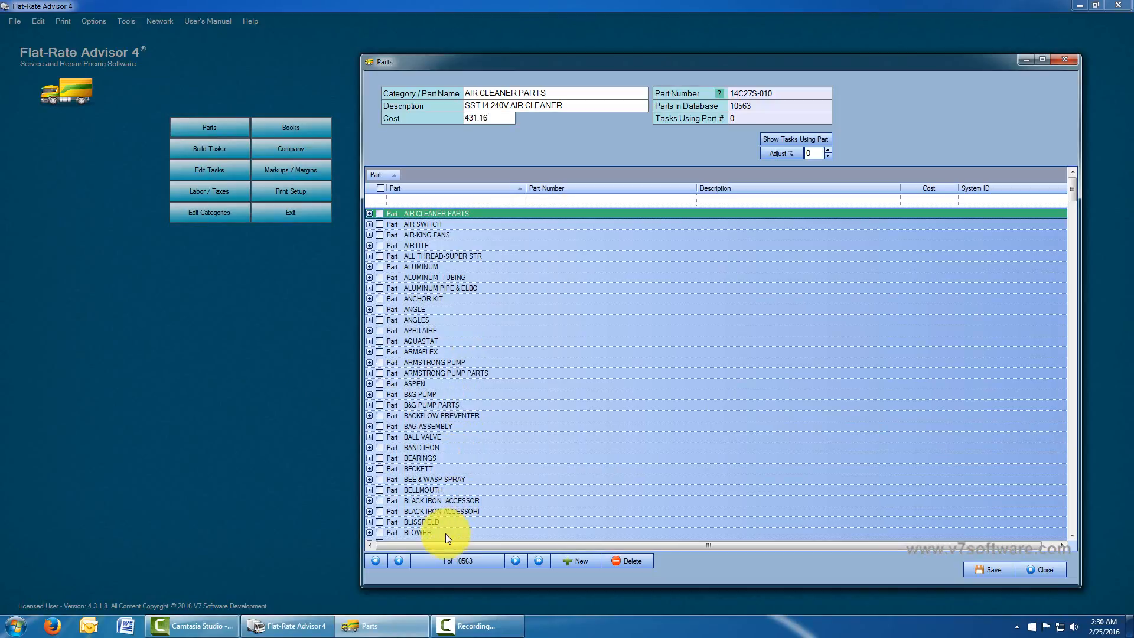
click(577, 450)
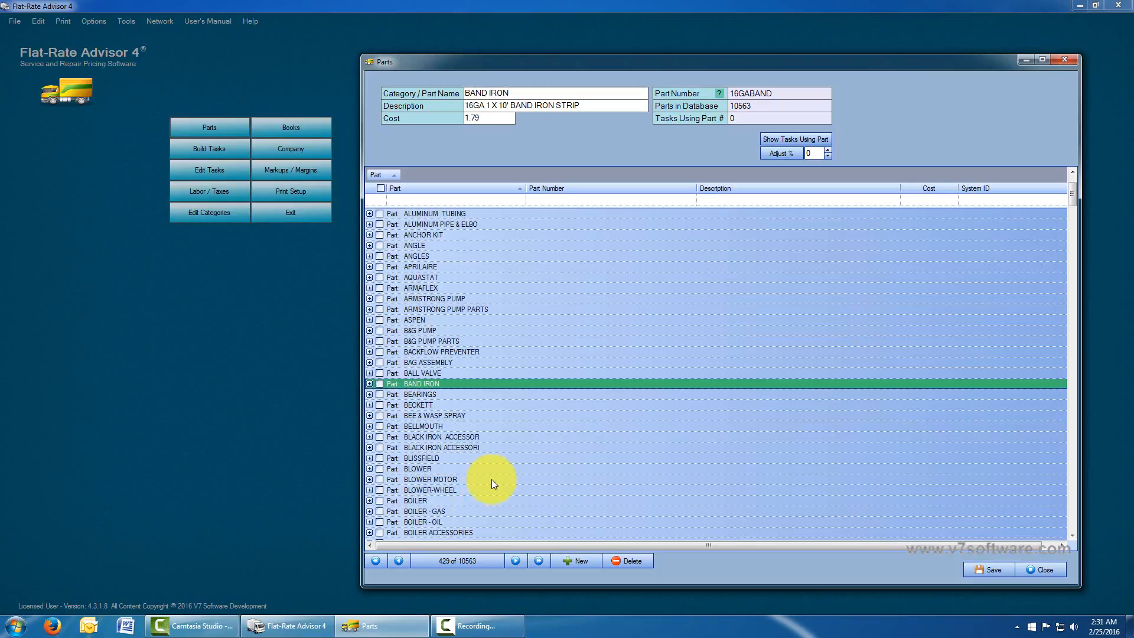
scroll(491, 480, down, 3)
scroll(491, 479, up, 2)
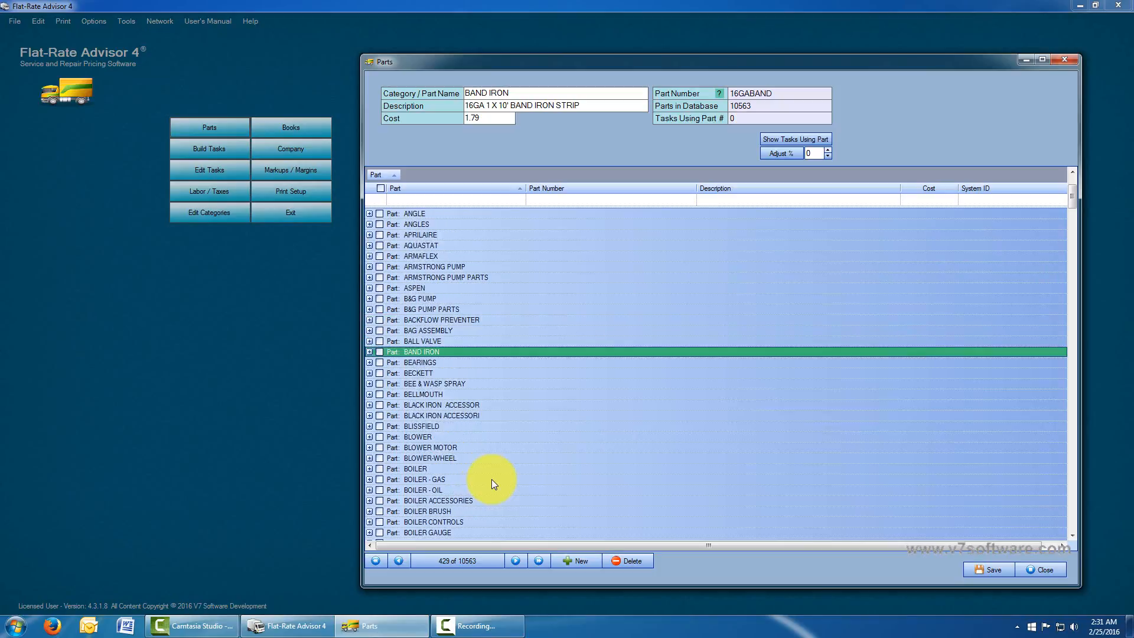
scroll(492, 480, up, 3)
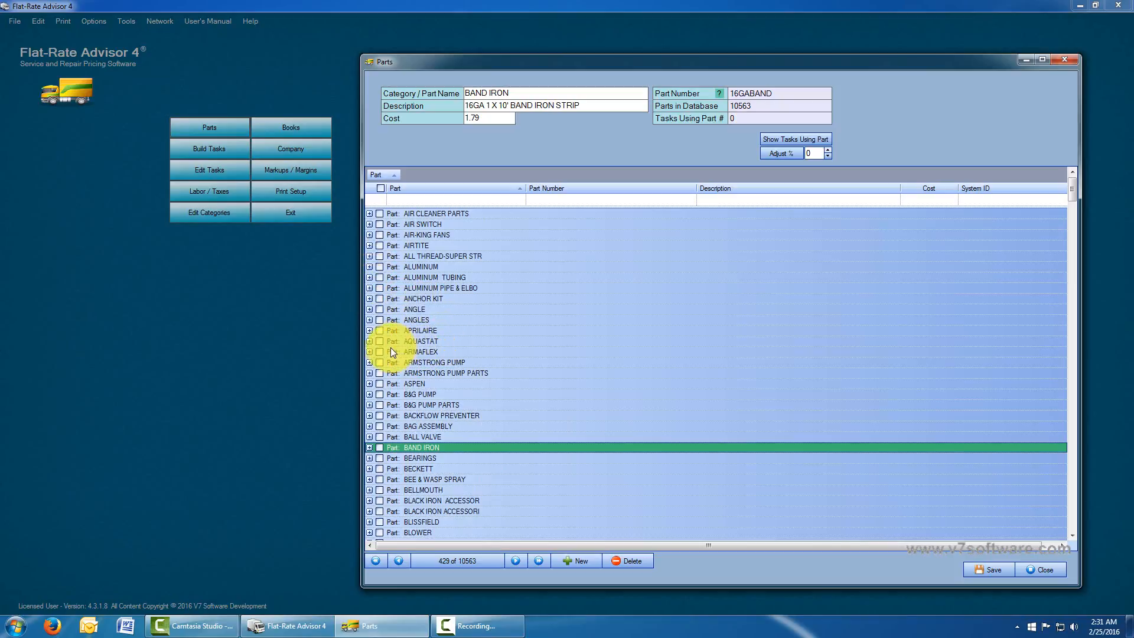
Step: Expand the APRILAIRE category, check part A5000 and read the help note about changing a part number
click(372, 332)
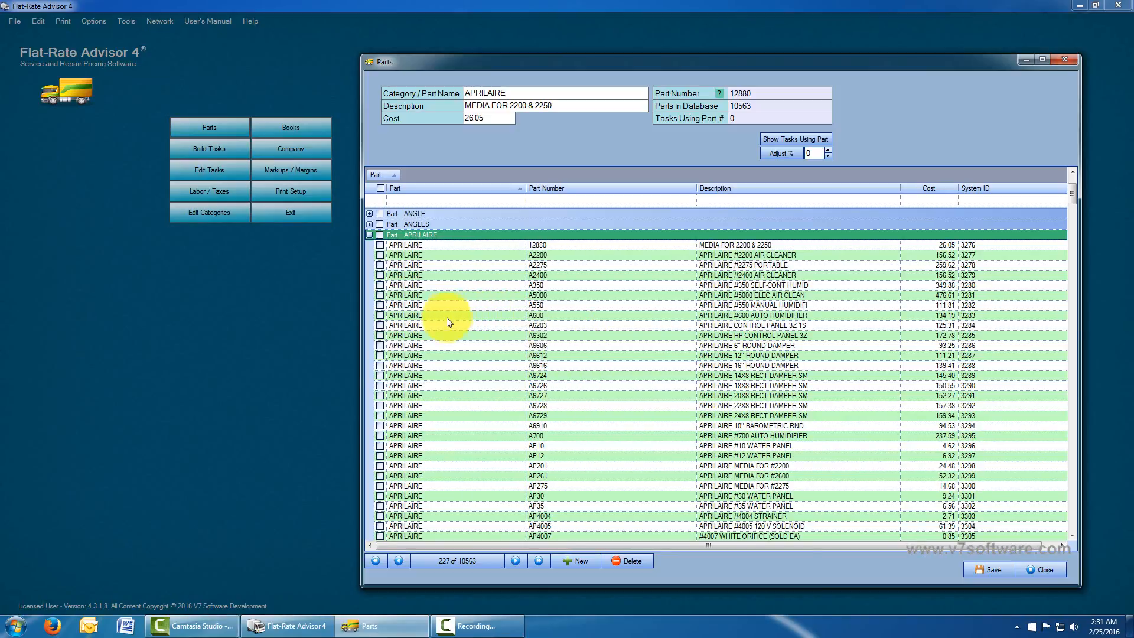
click(380, 296)
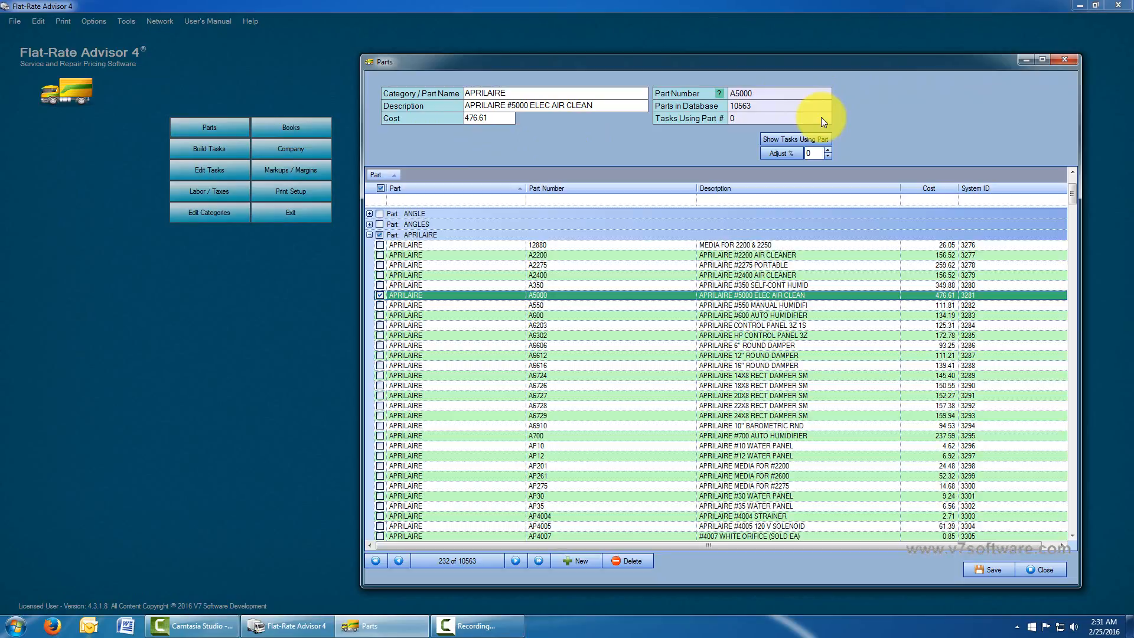
click(720, 94)
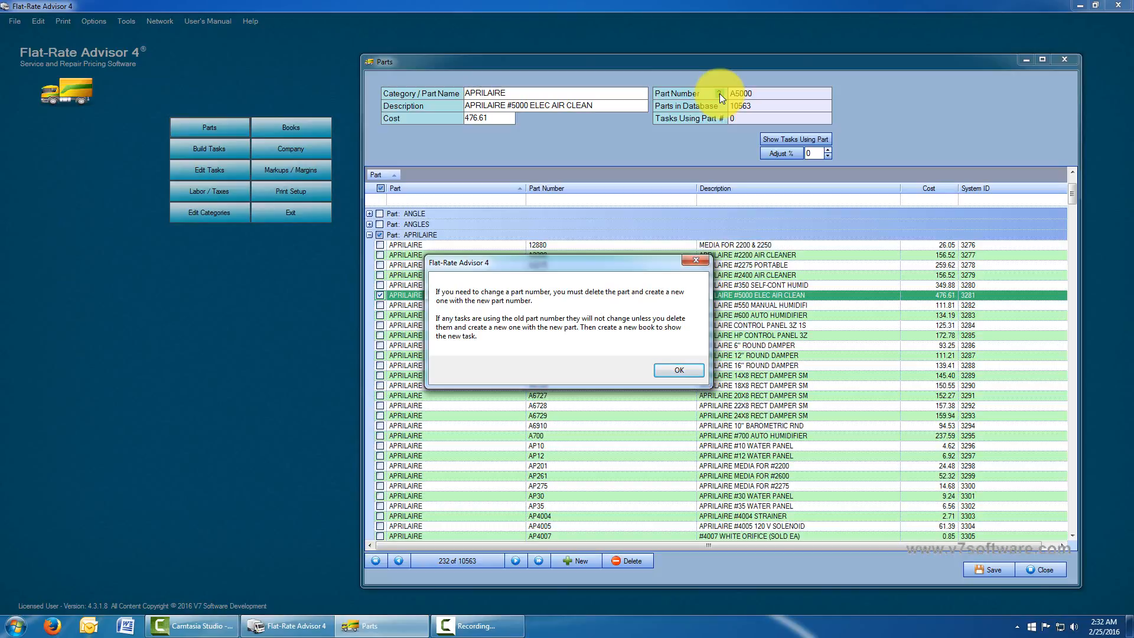
click(680, 370)
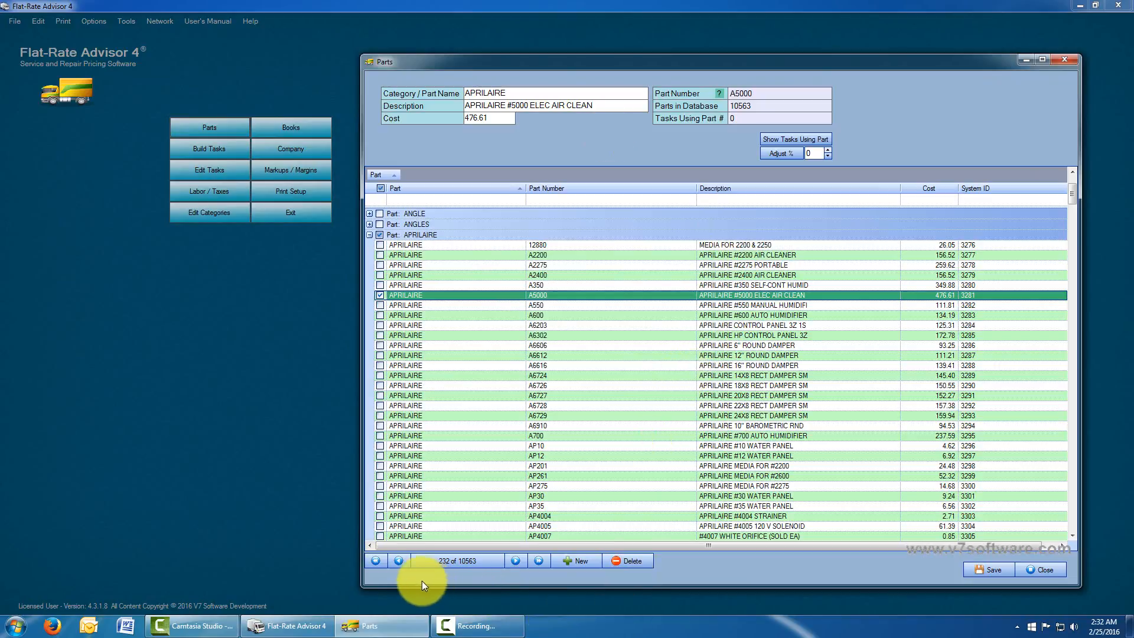
Step: Step forward six records from part A5000, and jump to the last and back to the first part record
click(516, 560)
click(516, 560)
click(515, 560)
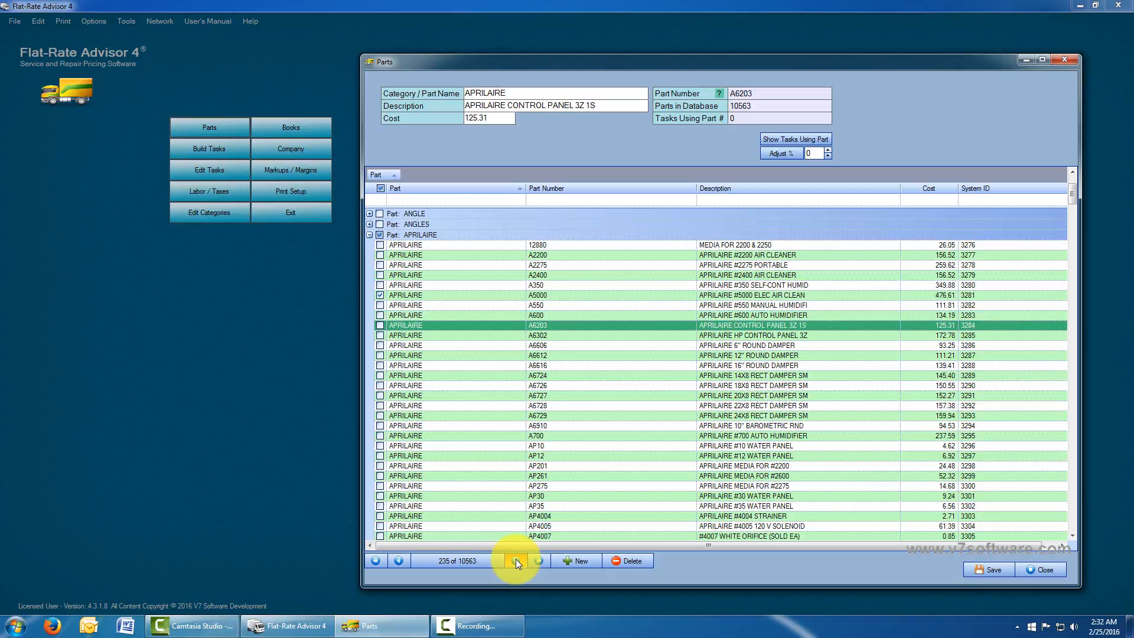
click(516, 560)
click(516, 560)
click(515, 560)
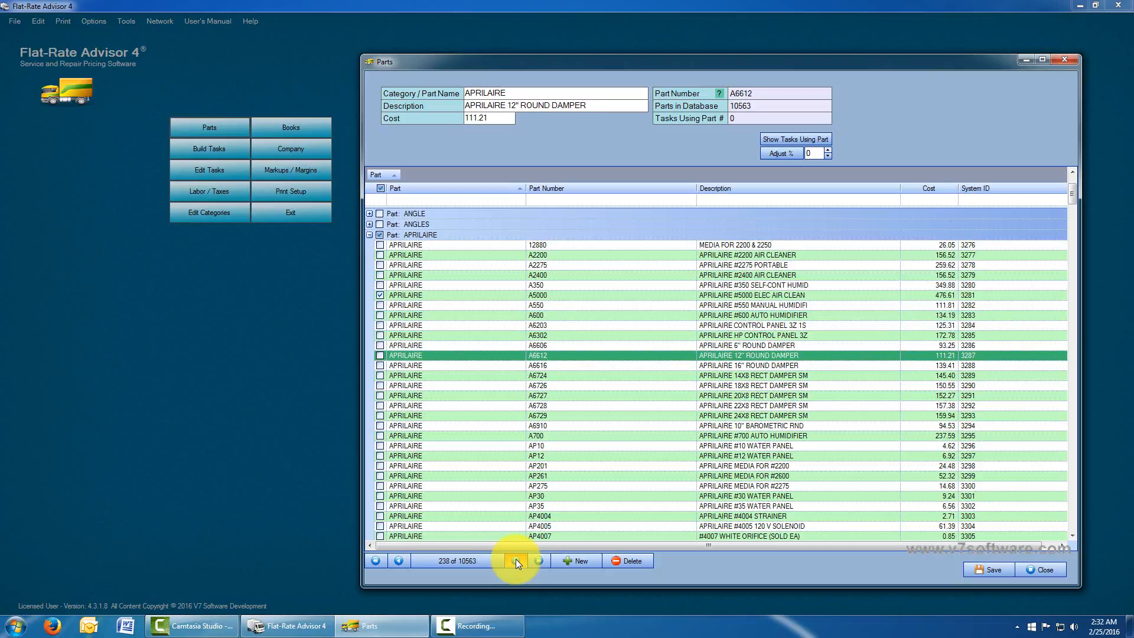
click(538, 560)
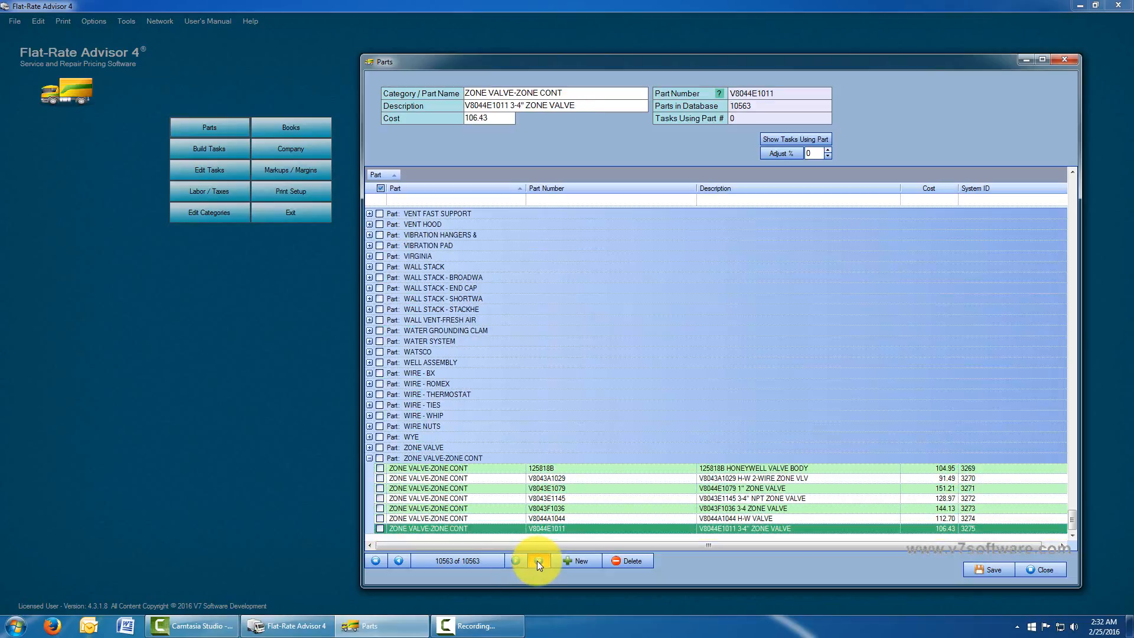
click(376, 561)
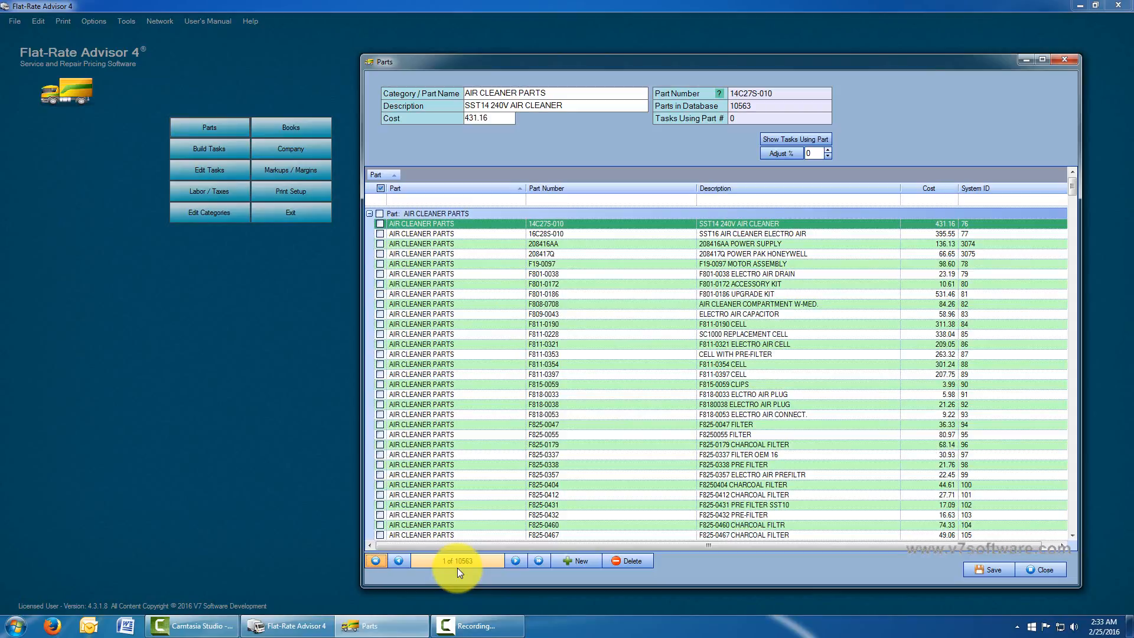
Step: Start a new part named HEAT/COOL THERMOSTAT with description WR-444 and part number 12345678
click(576, 559)
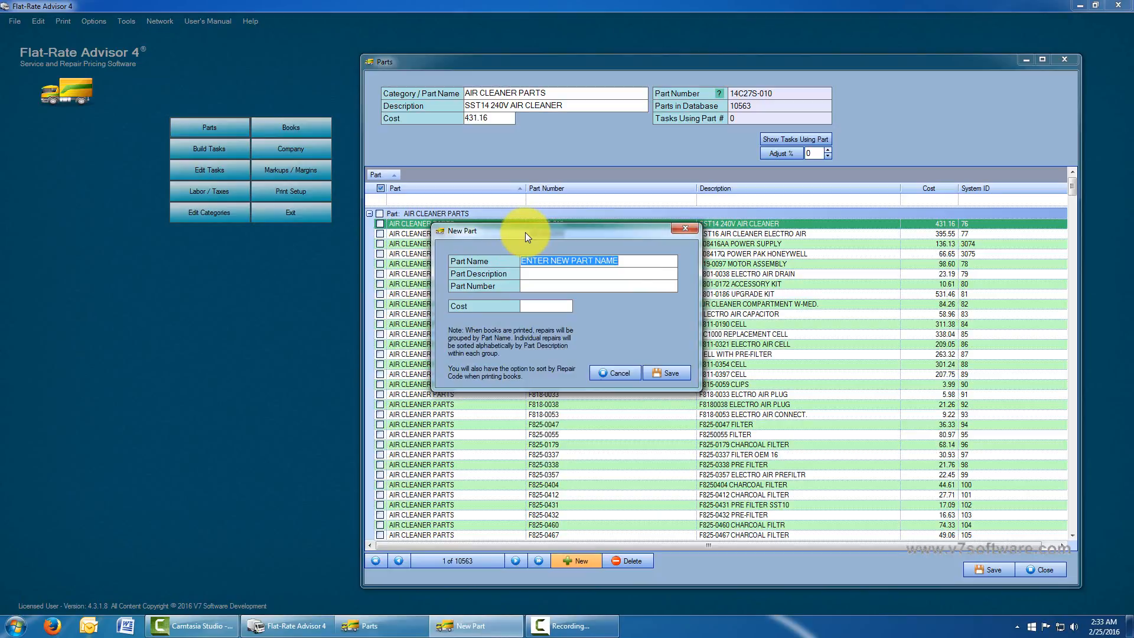
text(HEAT/COOL )
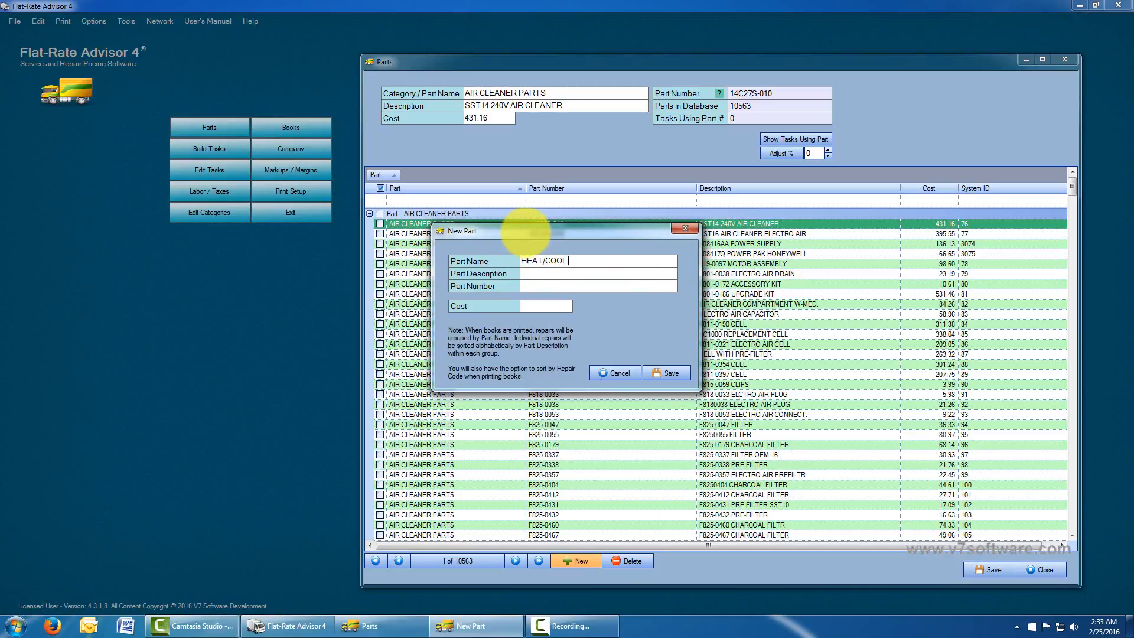
text(THERMOSTAT)
key(Tab)
text(WR-444)
key(Tab)
text(12345678)
Step: Complete the new part's description as "WR-444 stat", set its cost to 104.22 and save the part
click(611, 277)
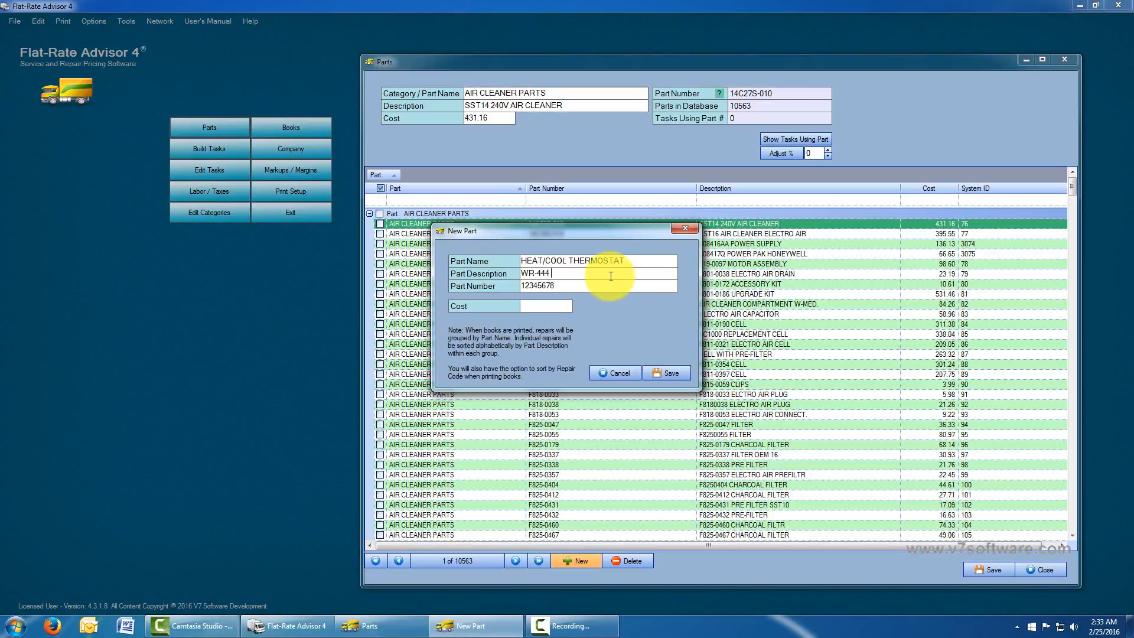
text(stat)
key(Tab)
key(Tab)
text(104.22)
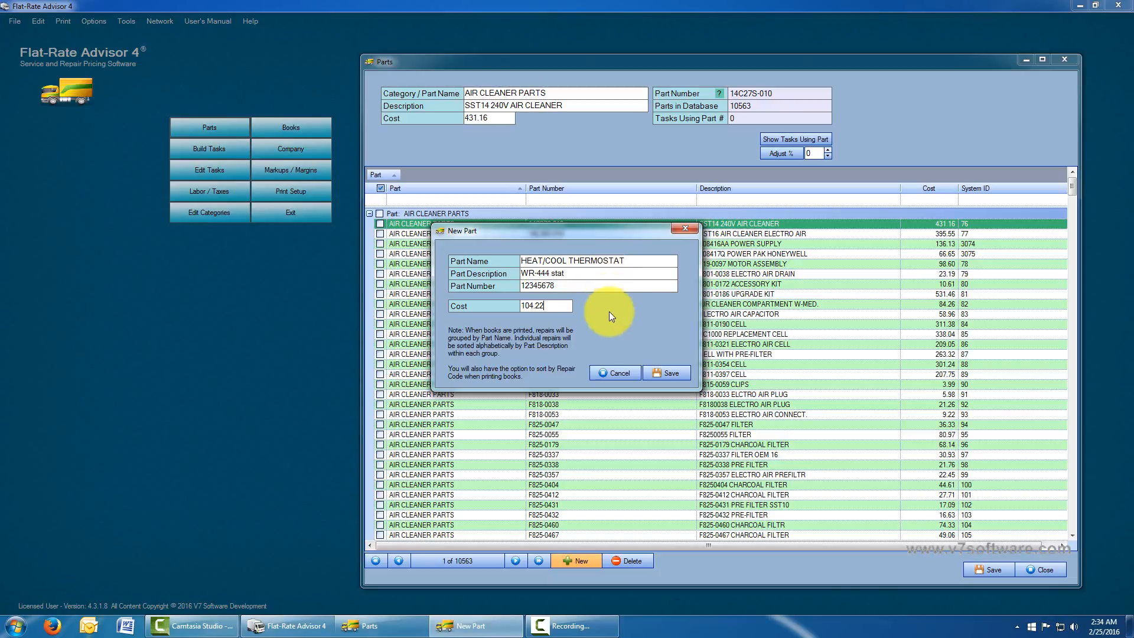
click(667, 373)
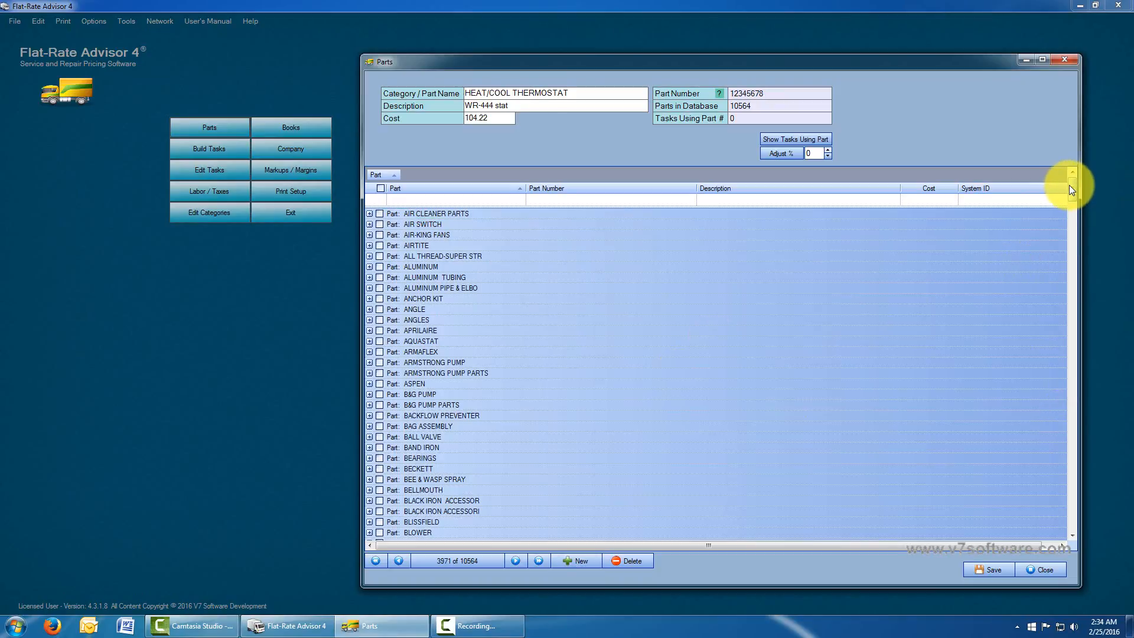
Step: Locate part 12345678 in the HEAT/COOL THERMOSTAT category and permanently delete it
drag(1071, 189, 1052, 326)
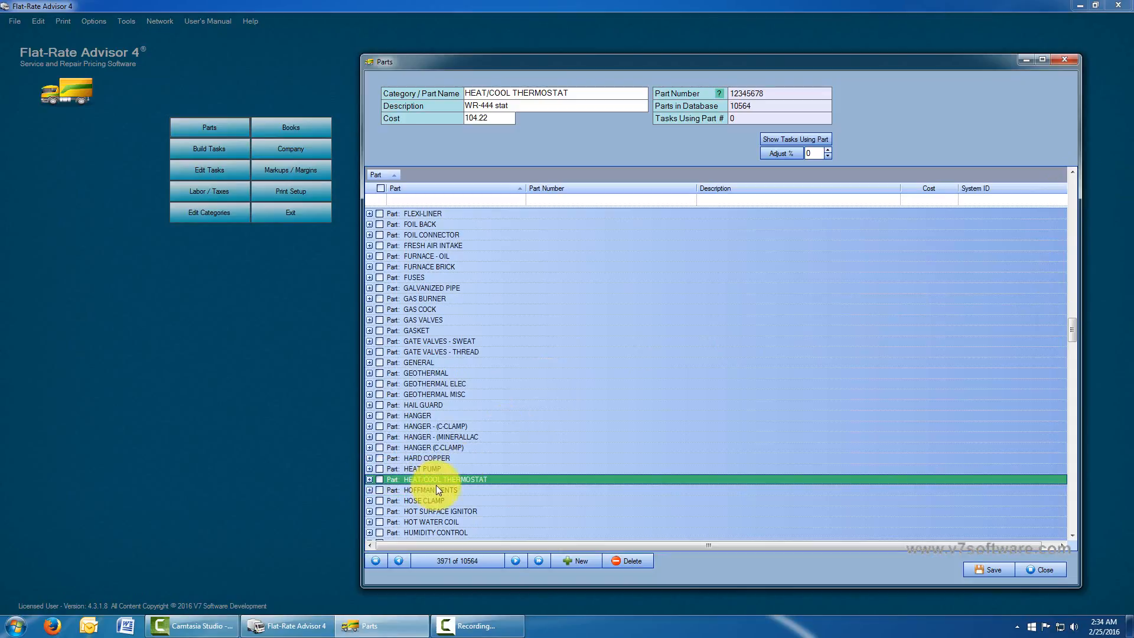
click(370, 479)
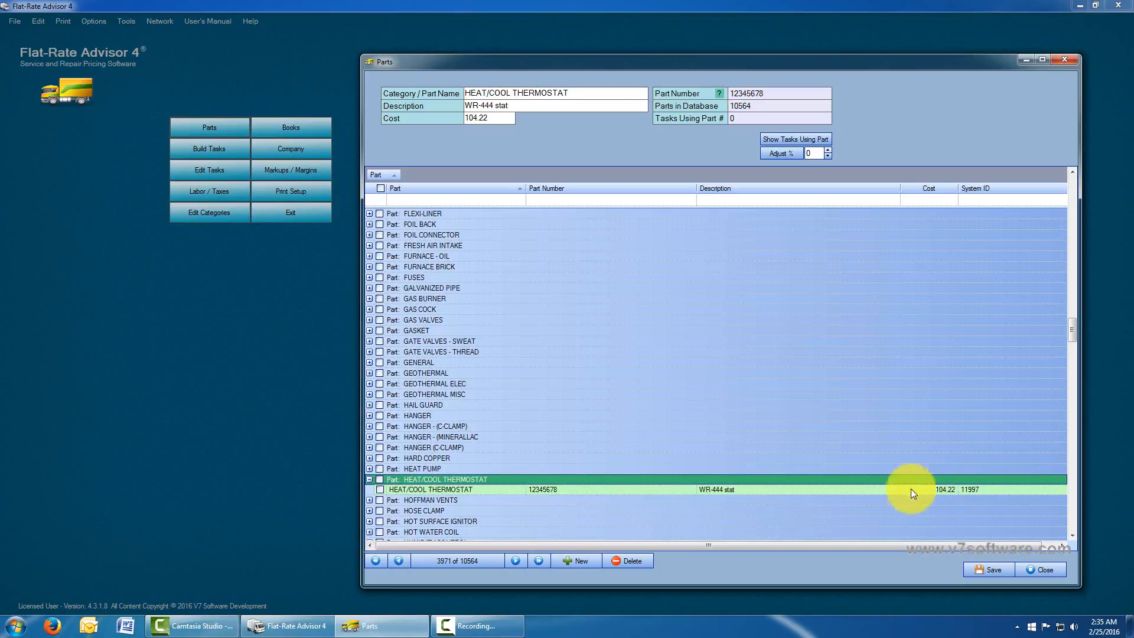
click(380, 491)
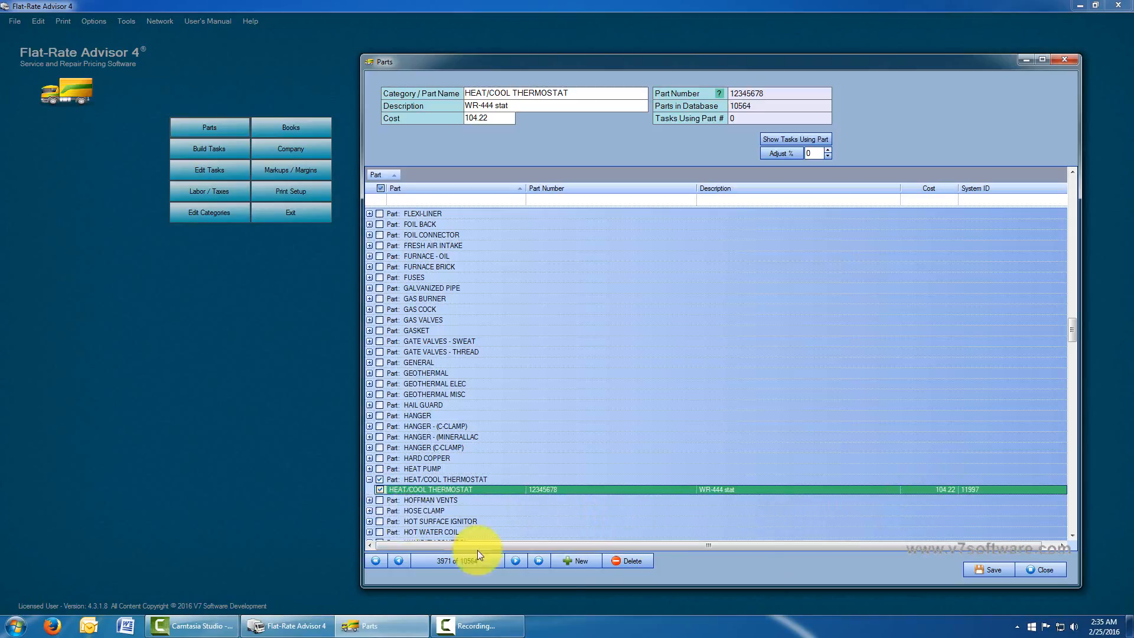
click(622, 561)
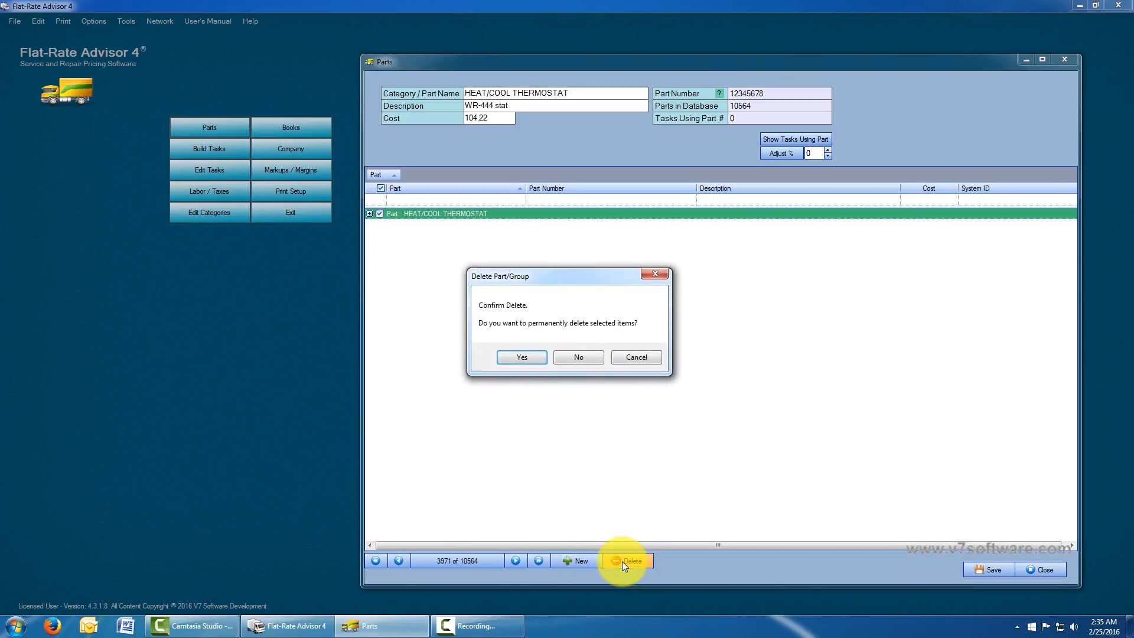
click(523, 356)
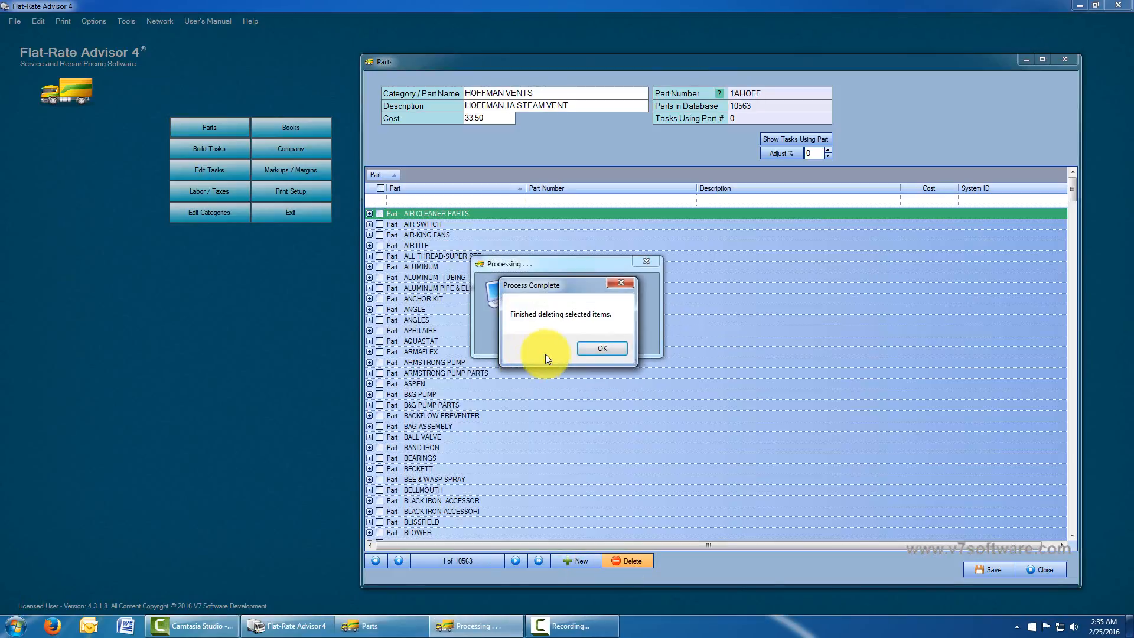
click(601, 349)
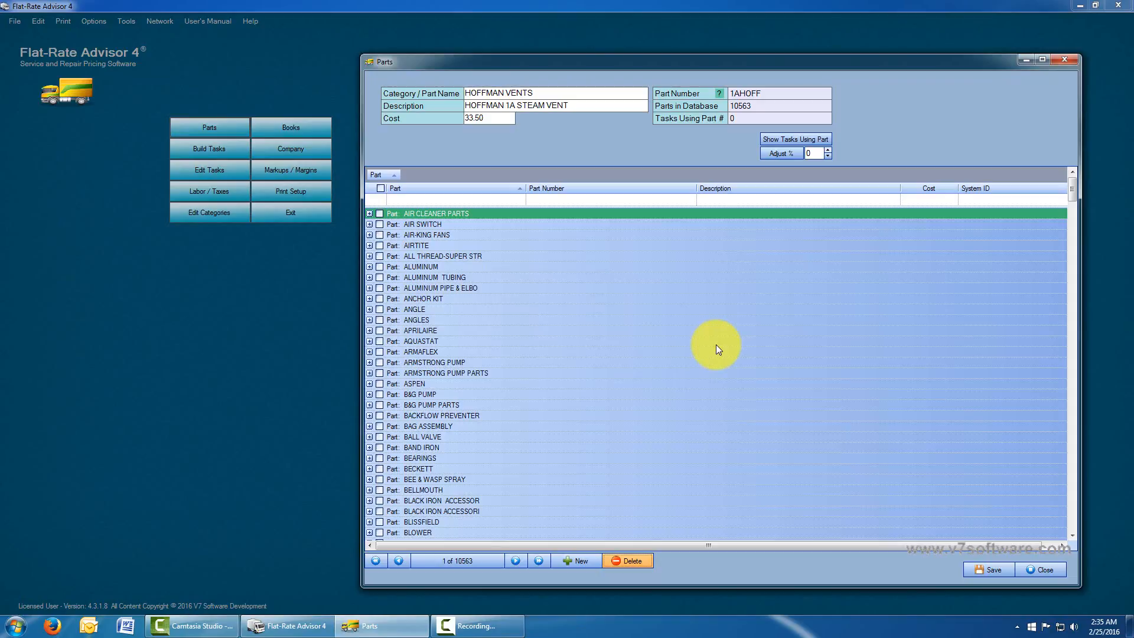
Step: Permanently delete parts A5000, A6203, A6302 and A6612 from the APRILAIRE category together
click(716, 332)
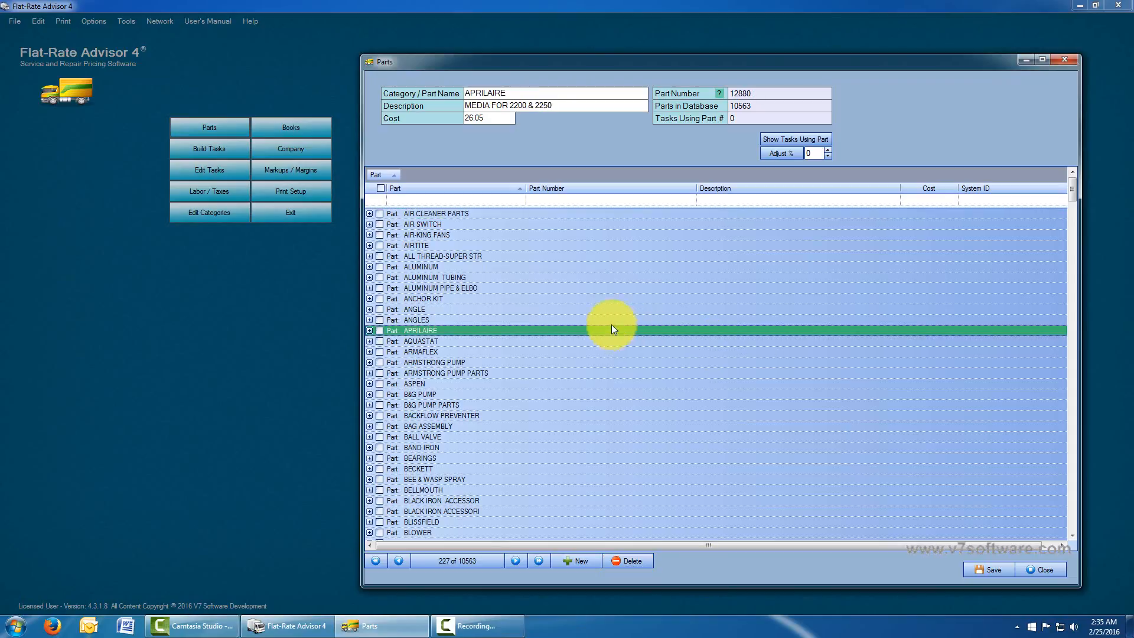
click(370, 331)
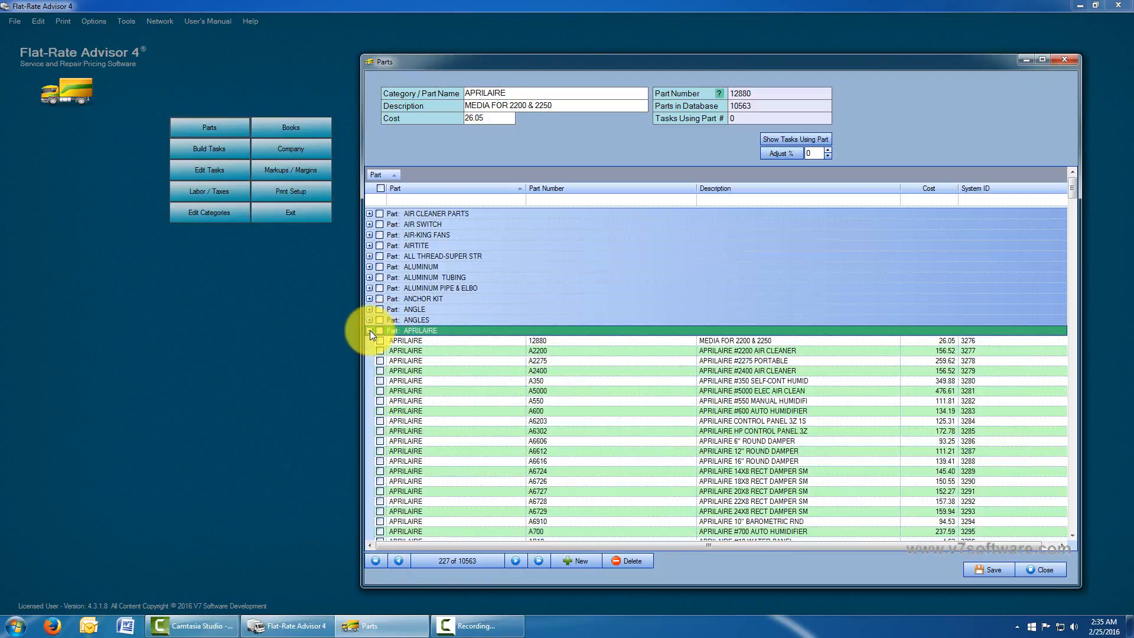
click(381, 391)
click(380, 422)
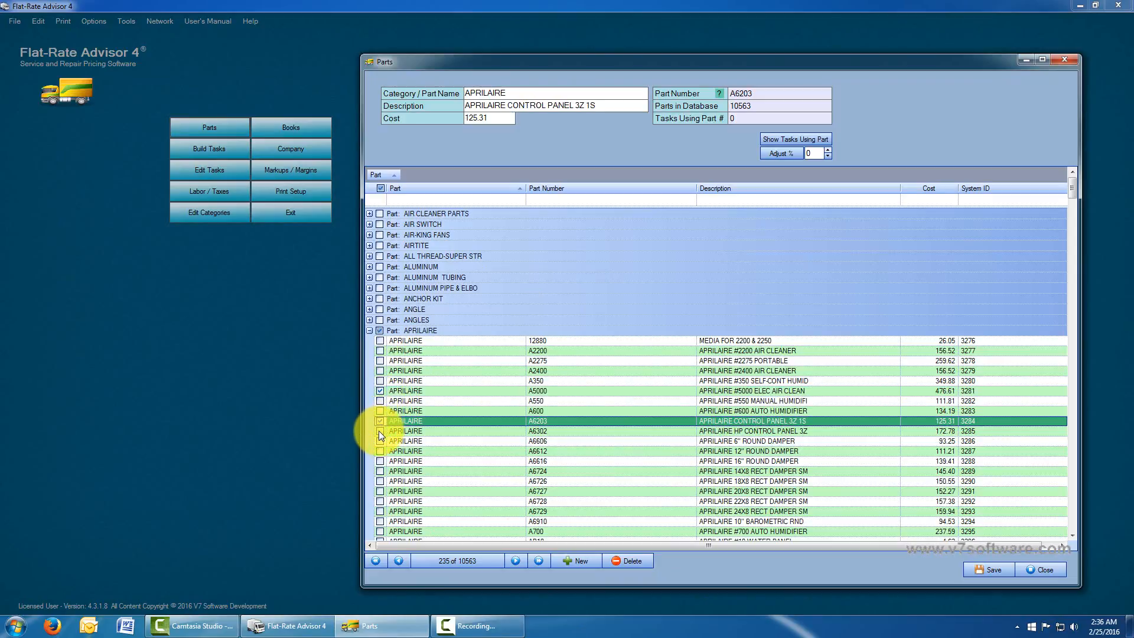
click(379, 432)
click(381, 451)
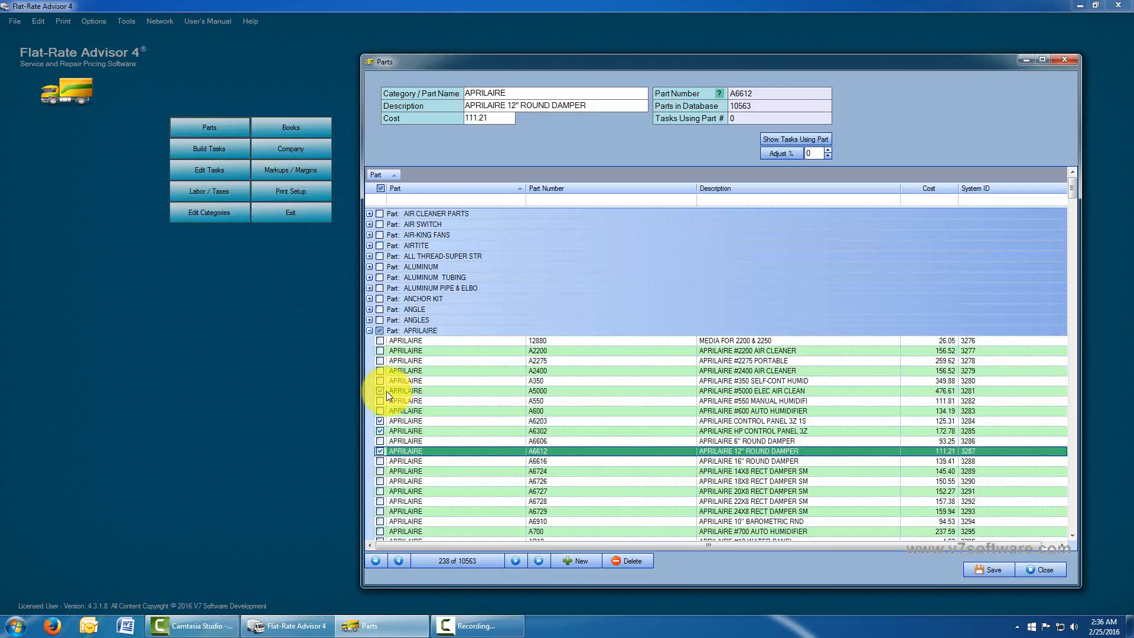
click(630, 566)
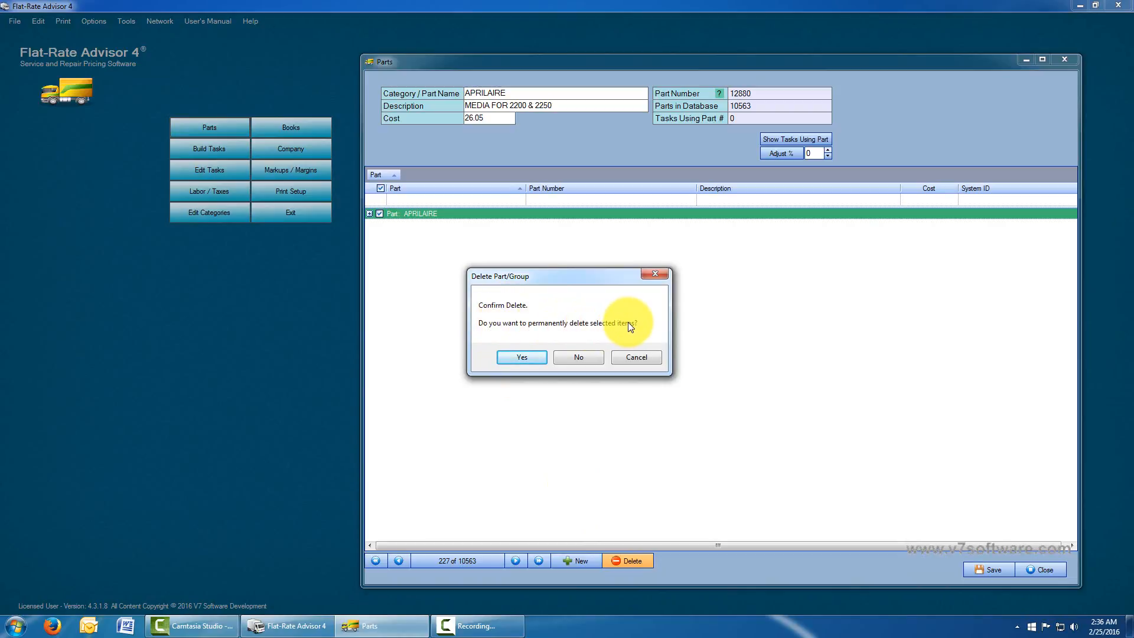
click(529, 353)
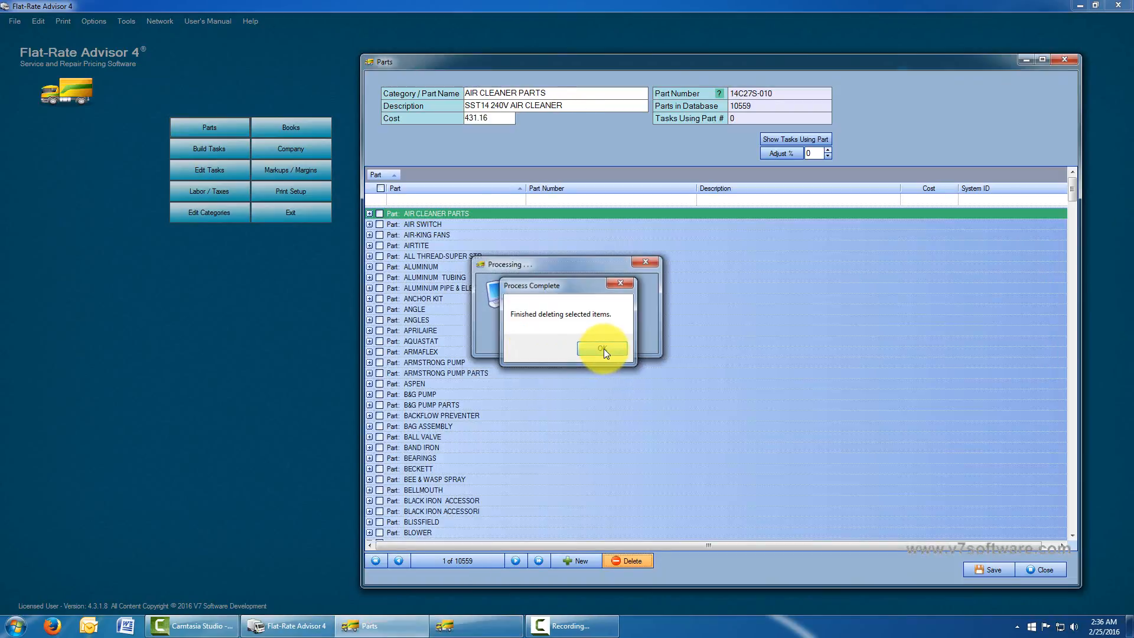
click(603, 349)
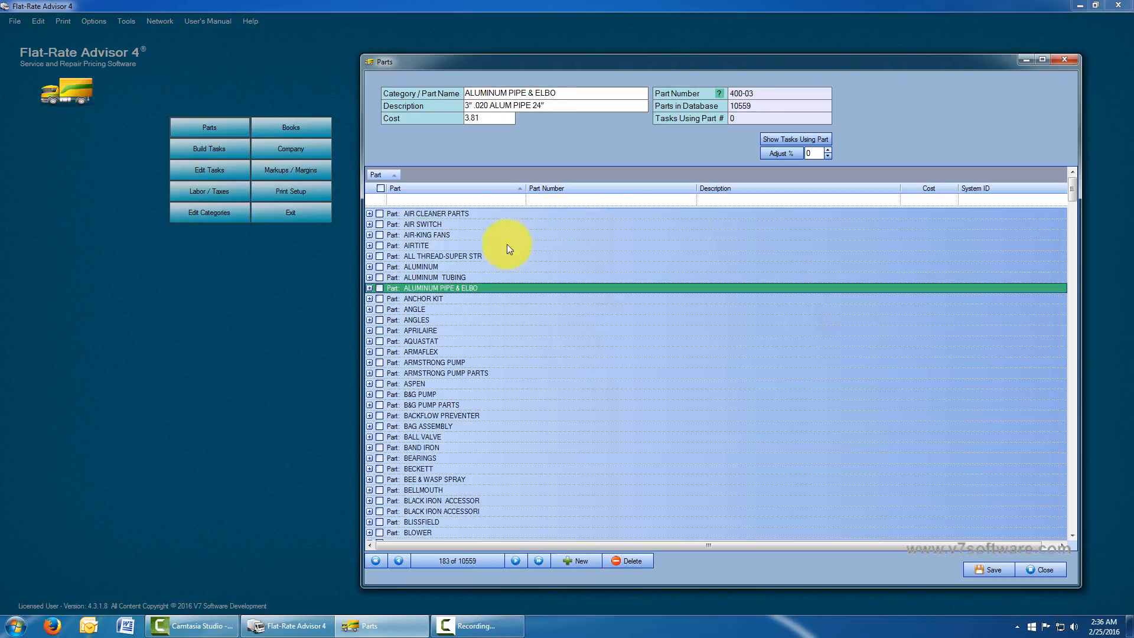
Step: Permanently delete the entire ALL THREAD-SUPER STR category with all its parts
click(378, 258)
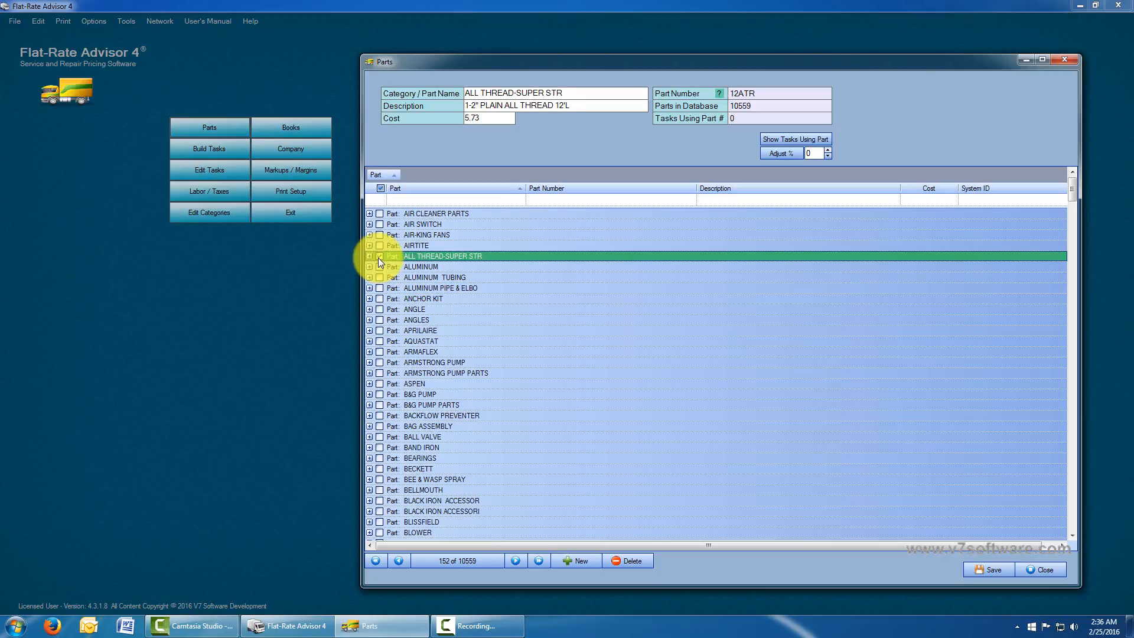
click(632, 561)
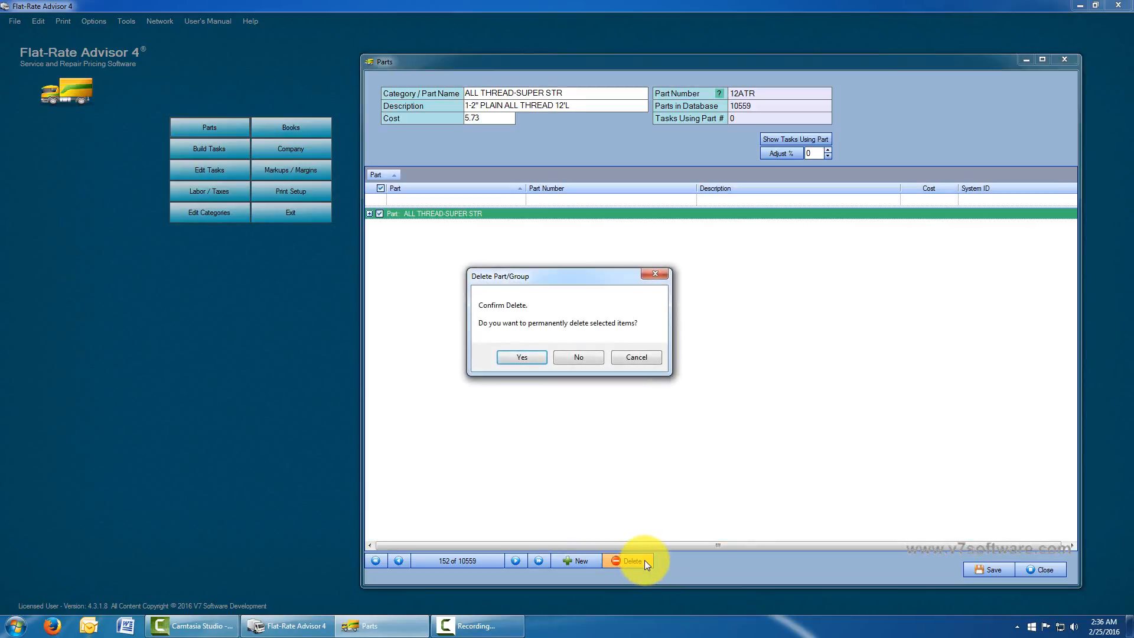
click(533, 357)
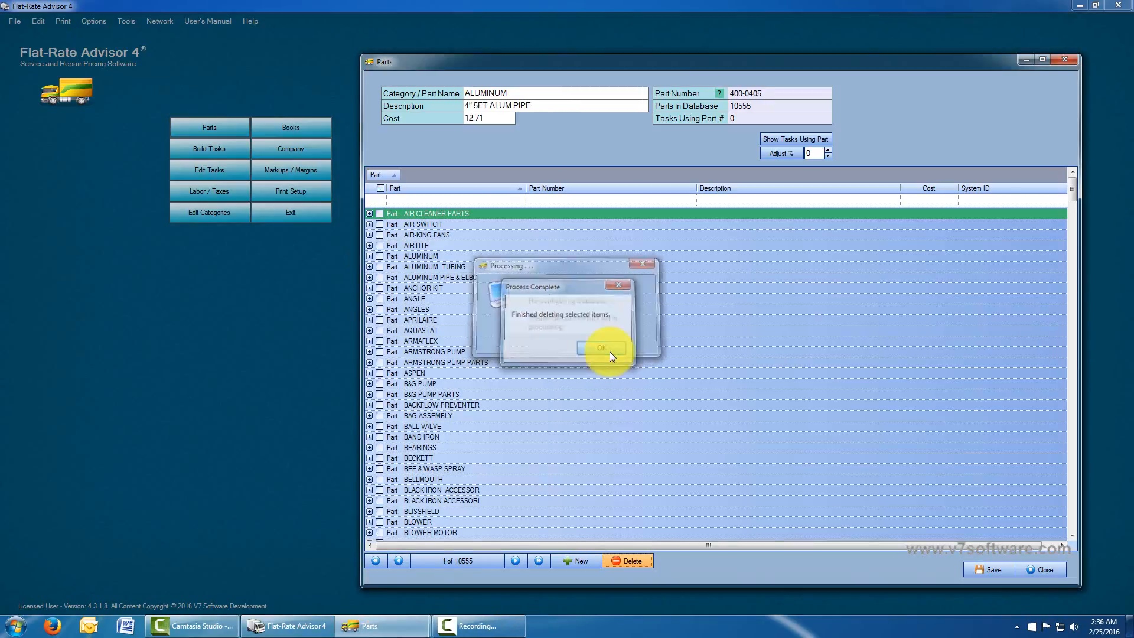
click(610, 352)
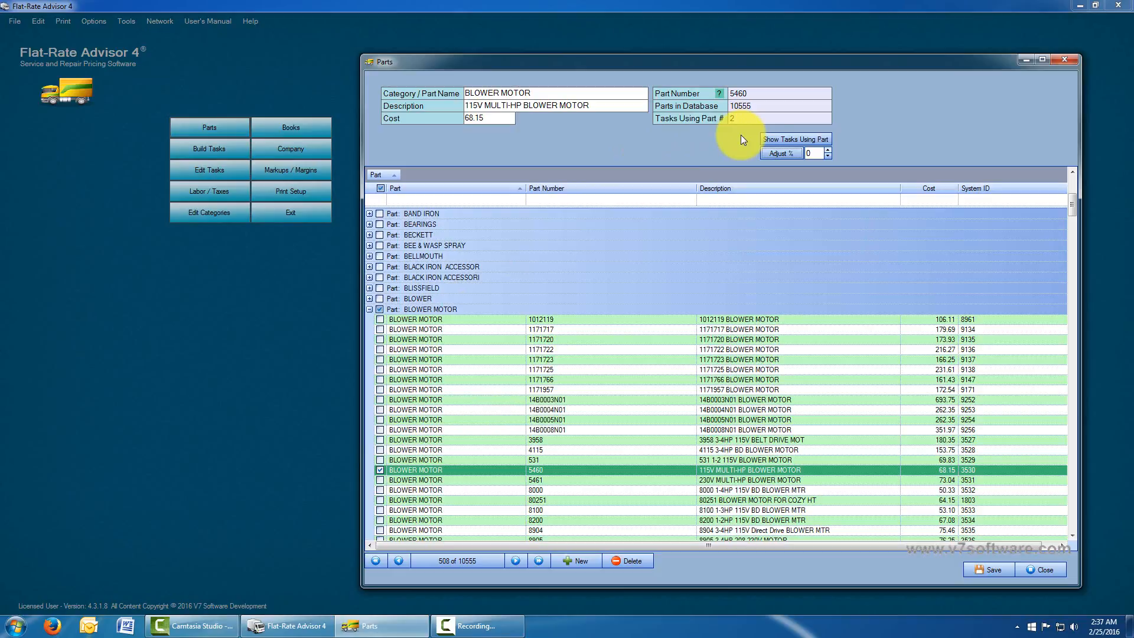
Step: Show the tasks that use part 5460, the 115V MULTI-HP BLOWER MOTOR
click(775, 138)
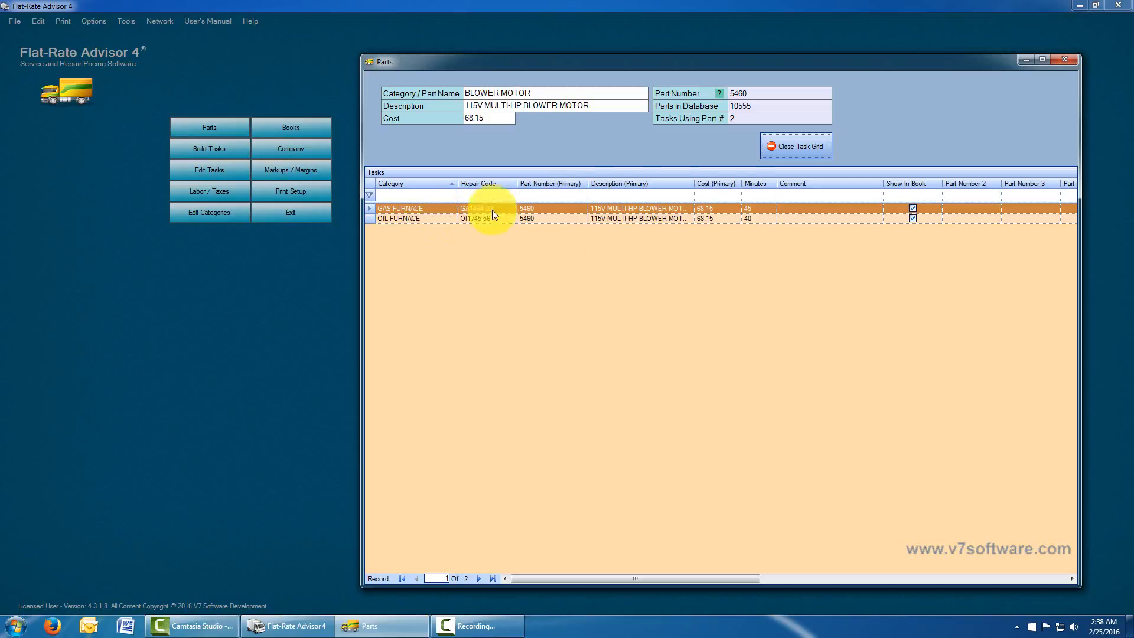
Step: Close the grid of tasks using part 5460 and return to the parts list
click(790, 146)
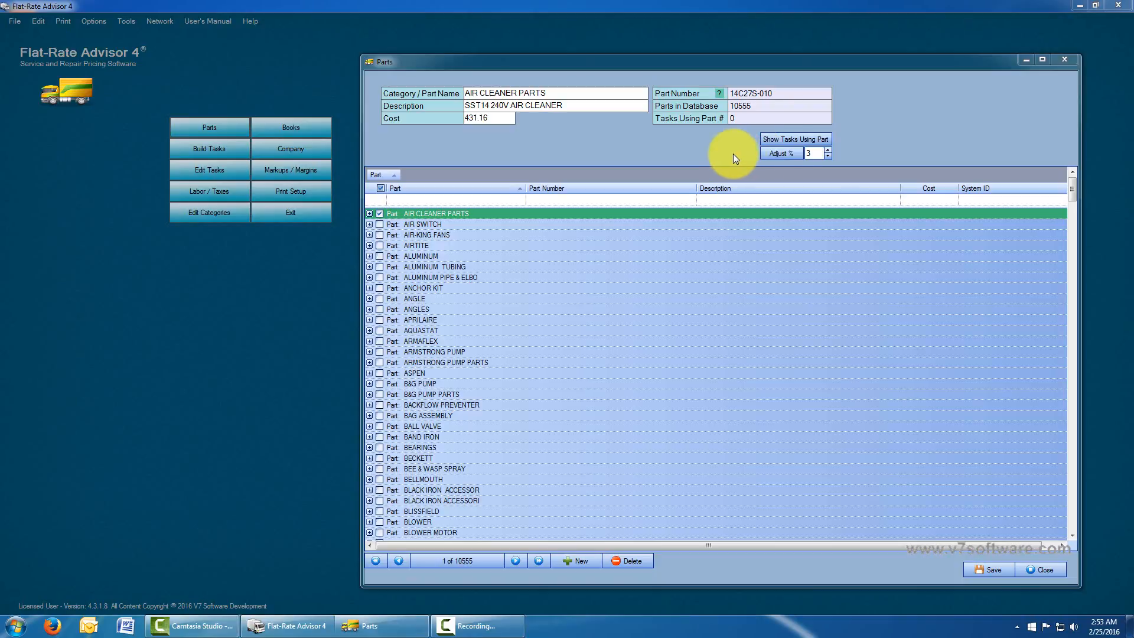
Step: Try a 3% price increase on all parts, cancel it at the confirmation and clear the selection
click(828, 151)
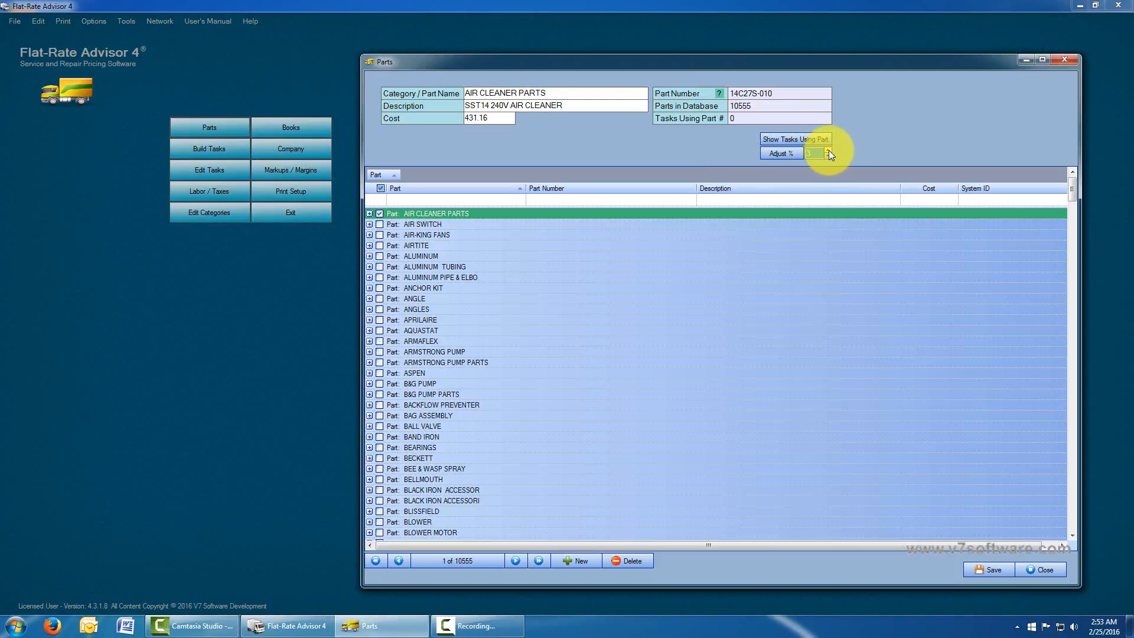
click(381, 188)
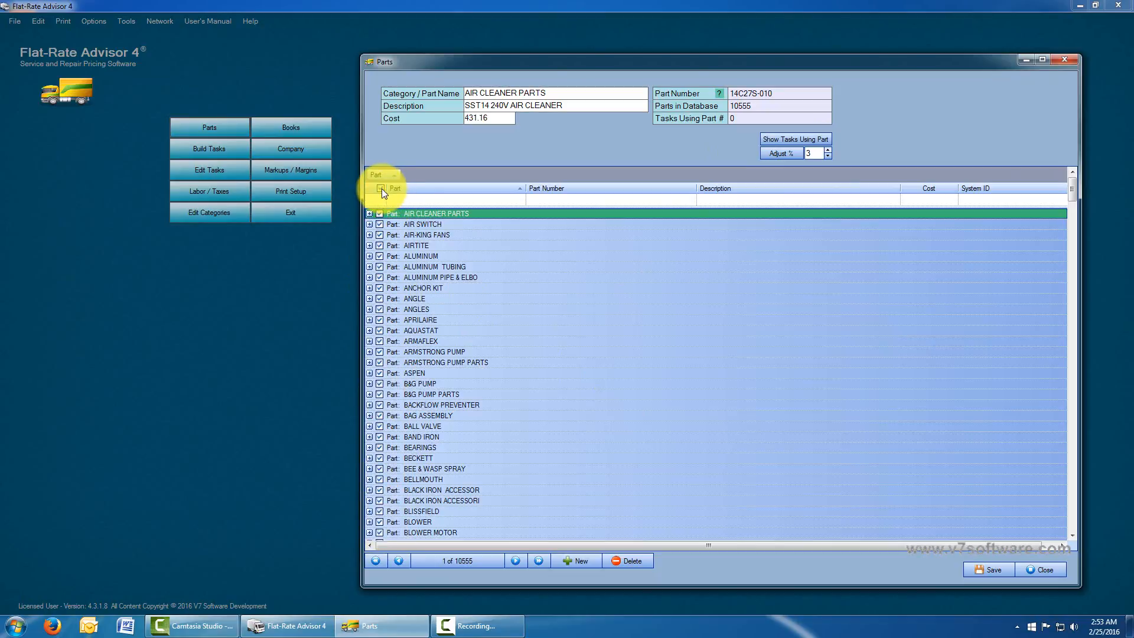
click(787, 156)
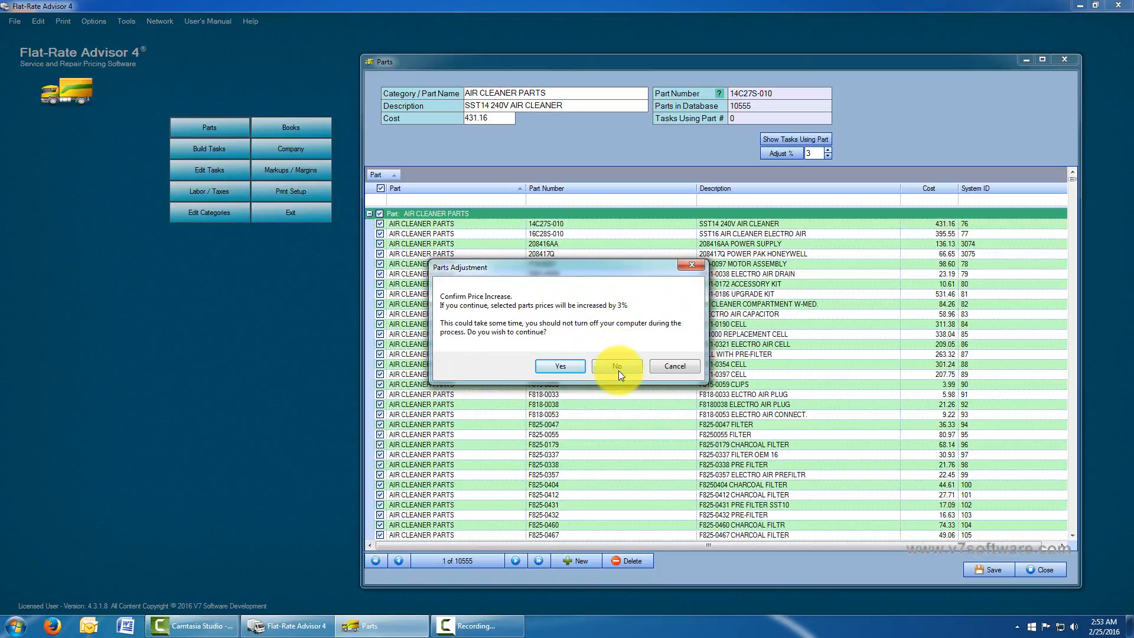
click(676, 365)
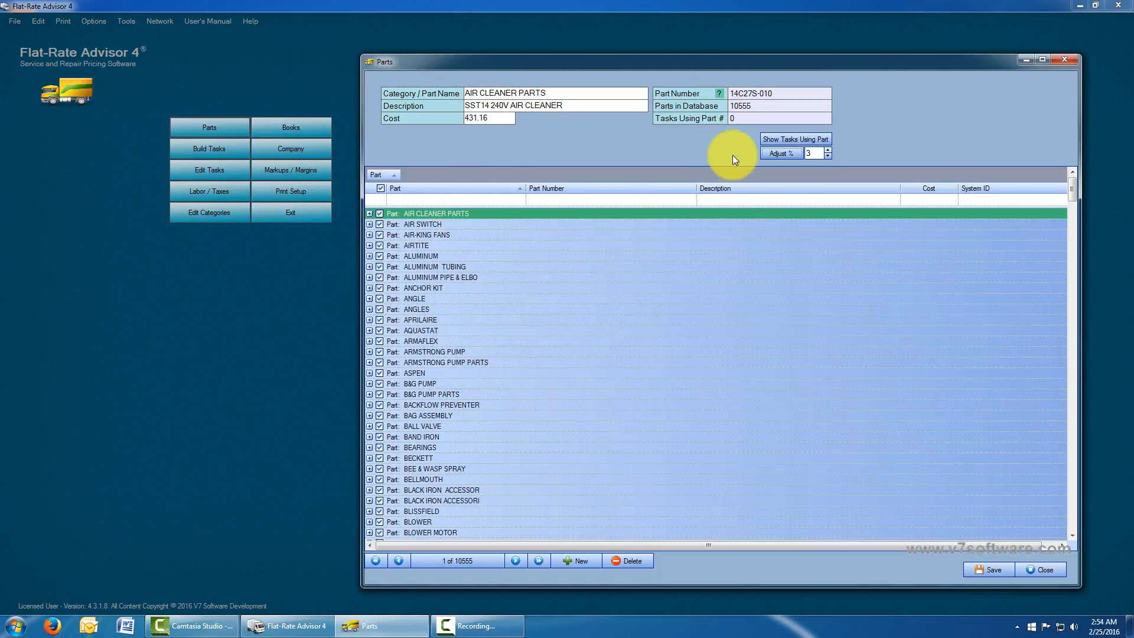
click(379, 188)
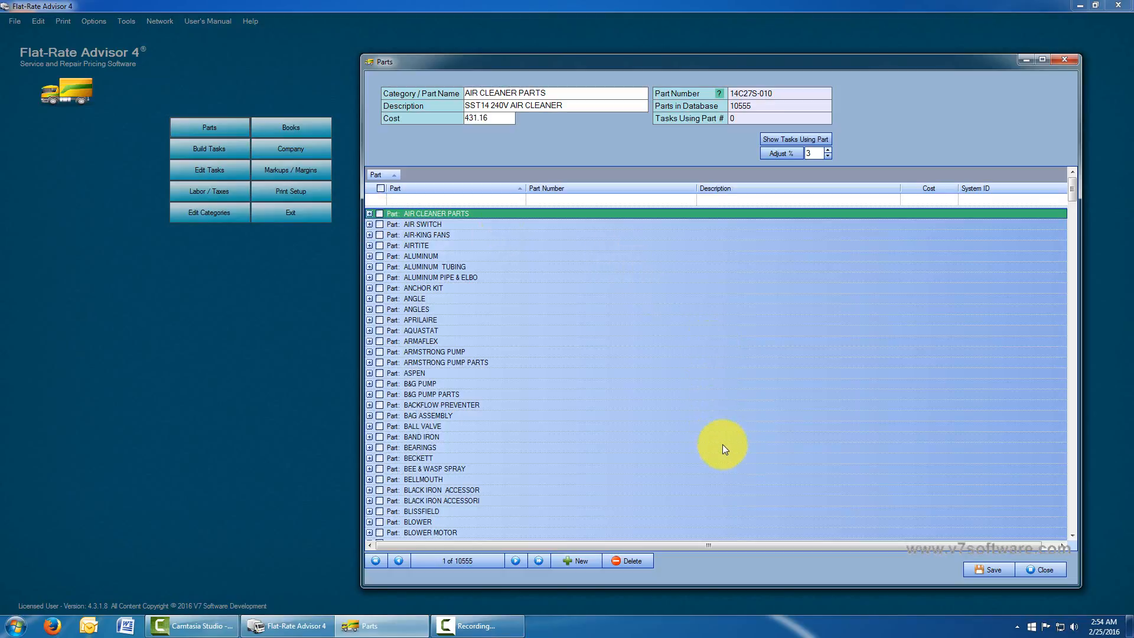
Step: Increase the prices of all parts in the B&G PUMP category by 3%
click(370, 384)
click(369, 384)
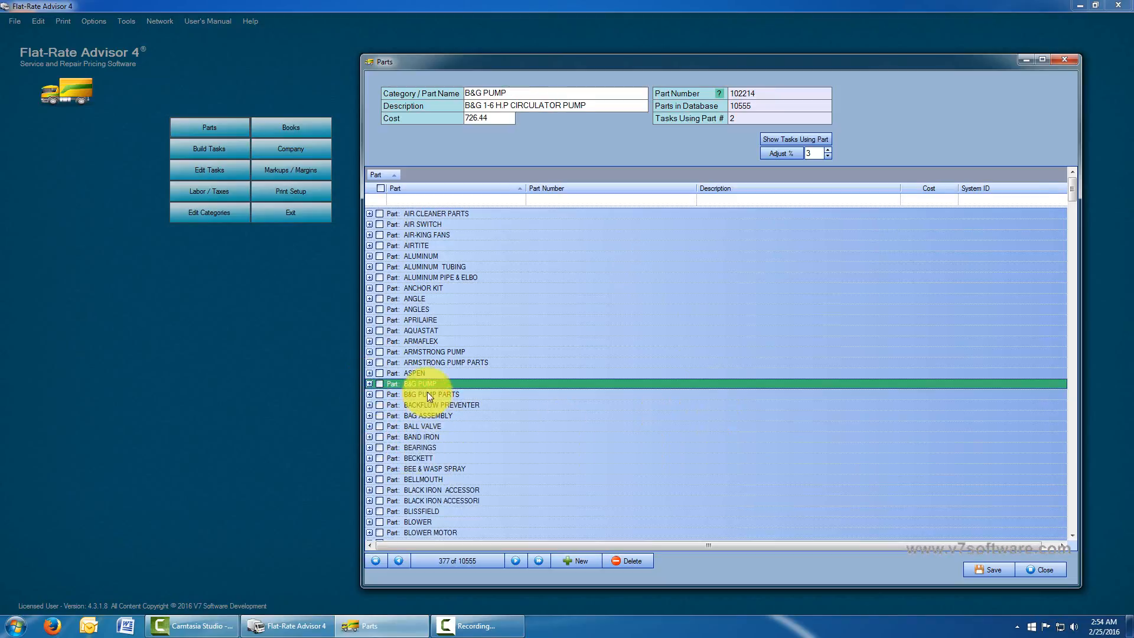
click(379, 384)
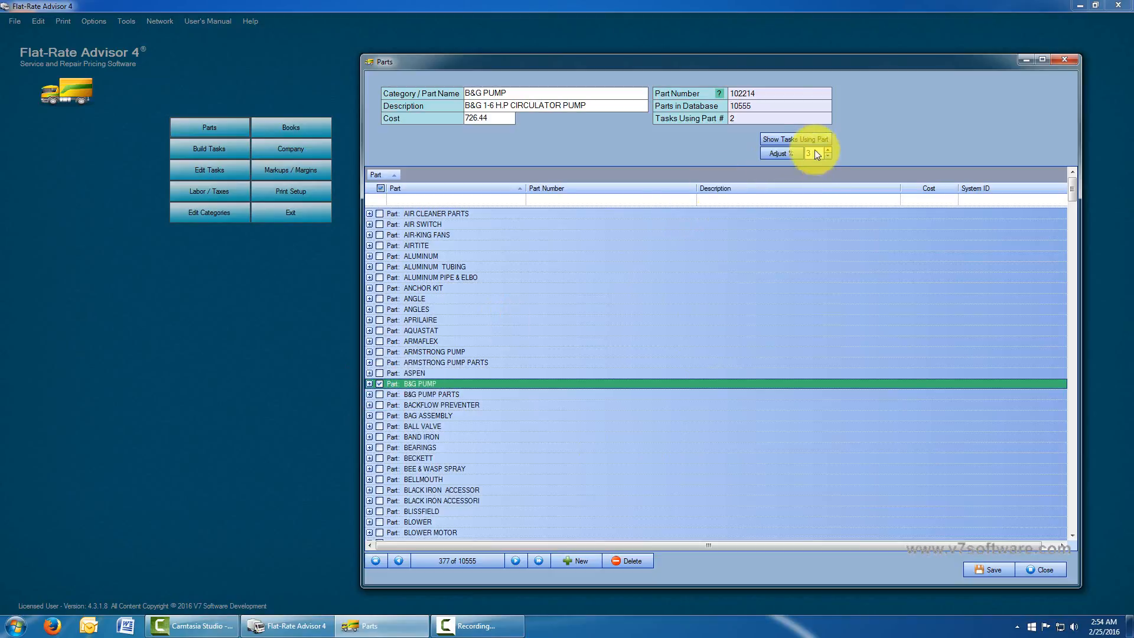
click(777, 155)
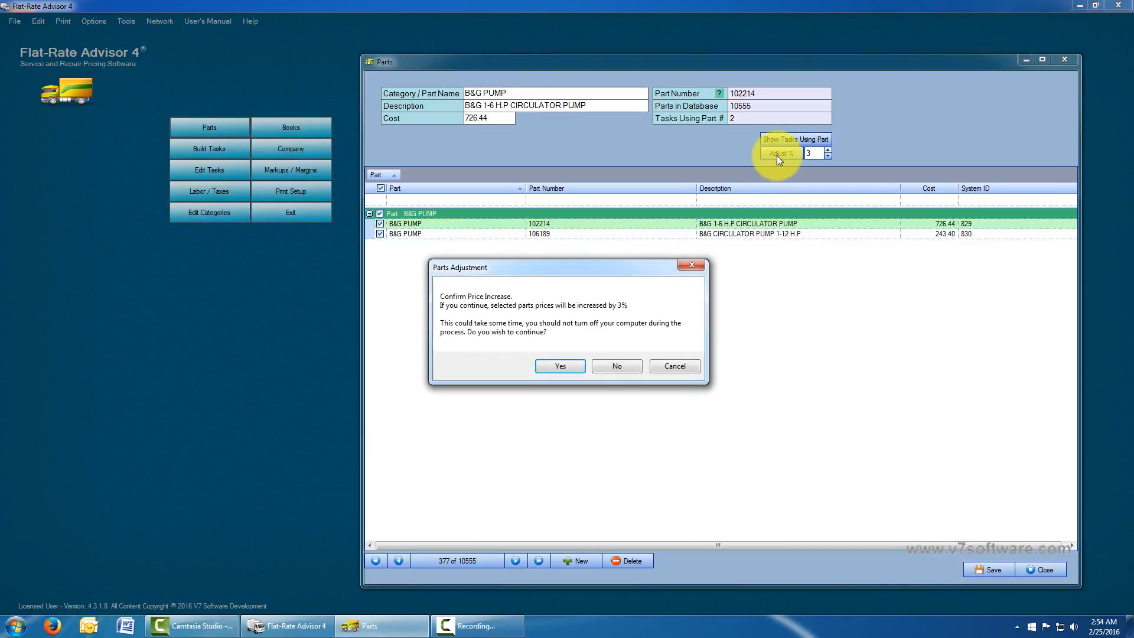
click(567, 369)
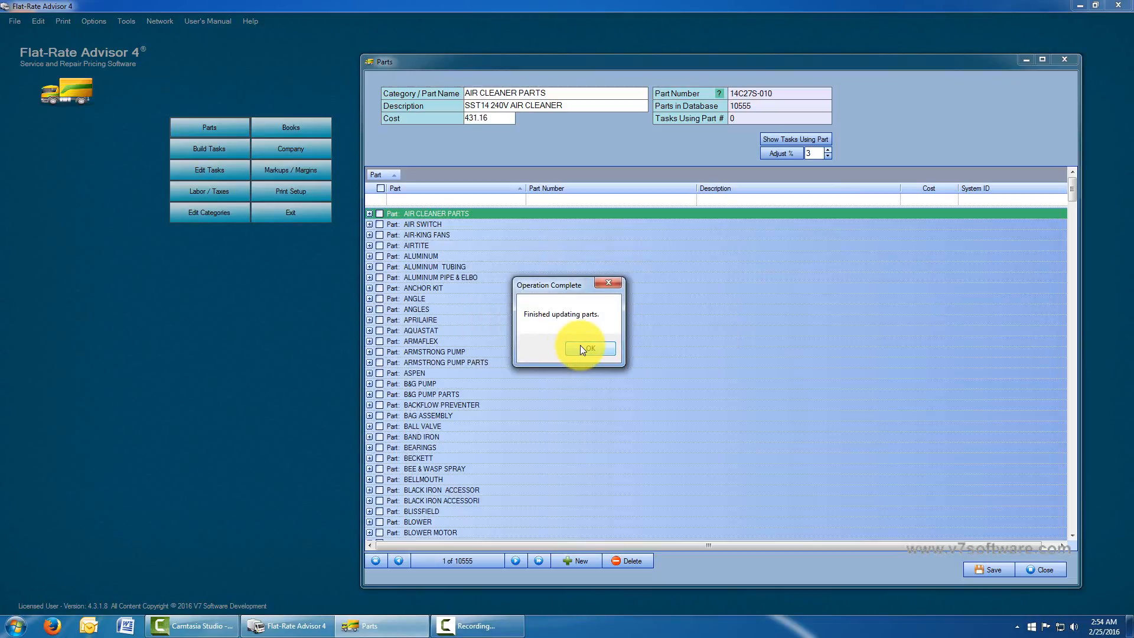
click(580, 347)
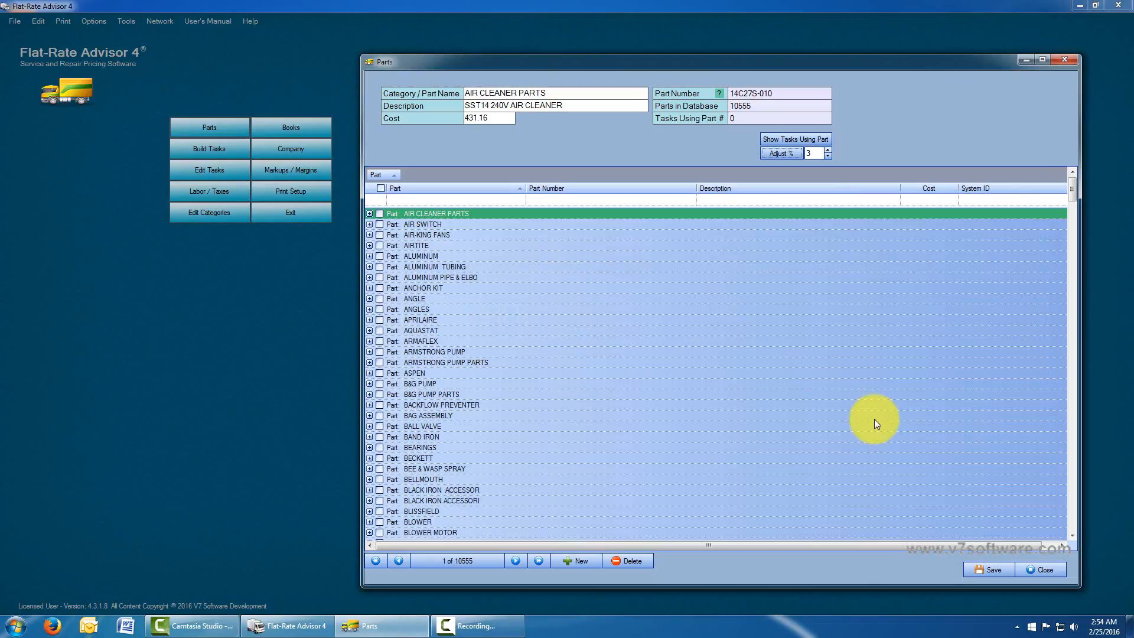
Step: Try marking several categories, including ANCHOR KIT and AIRTITE, and changing the price adjustment percentage
click(380, 289)
click(379, 245)
click(378, 235)
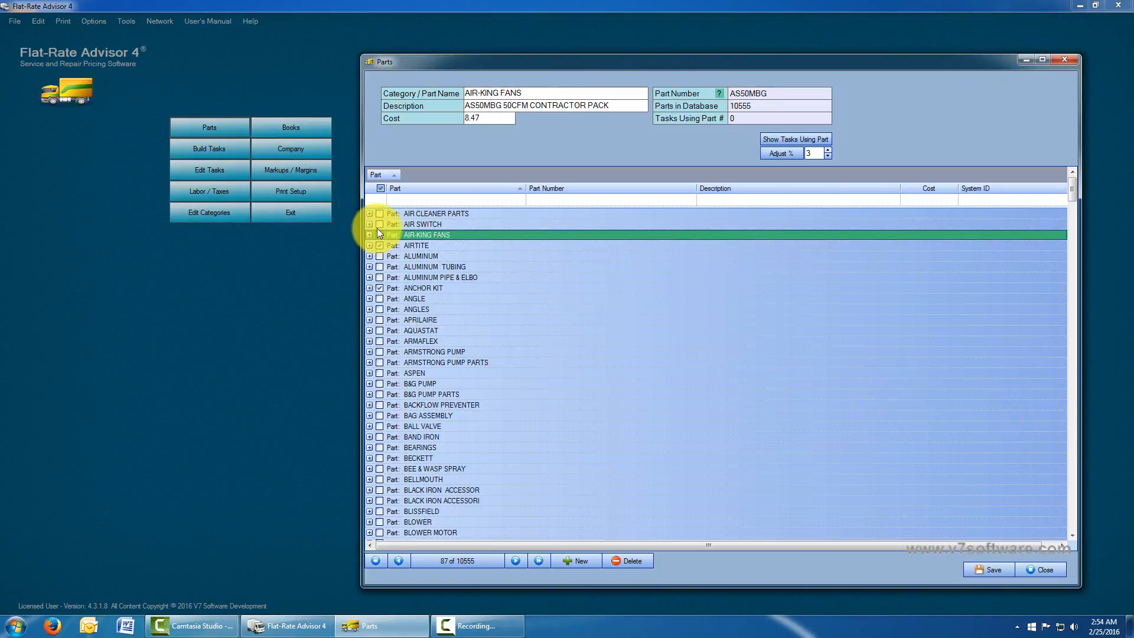
click(379, 224)
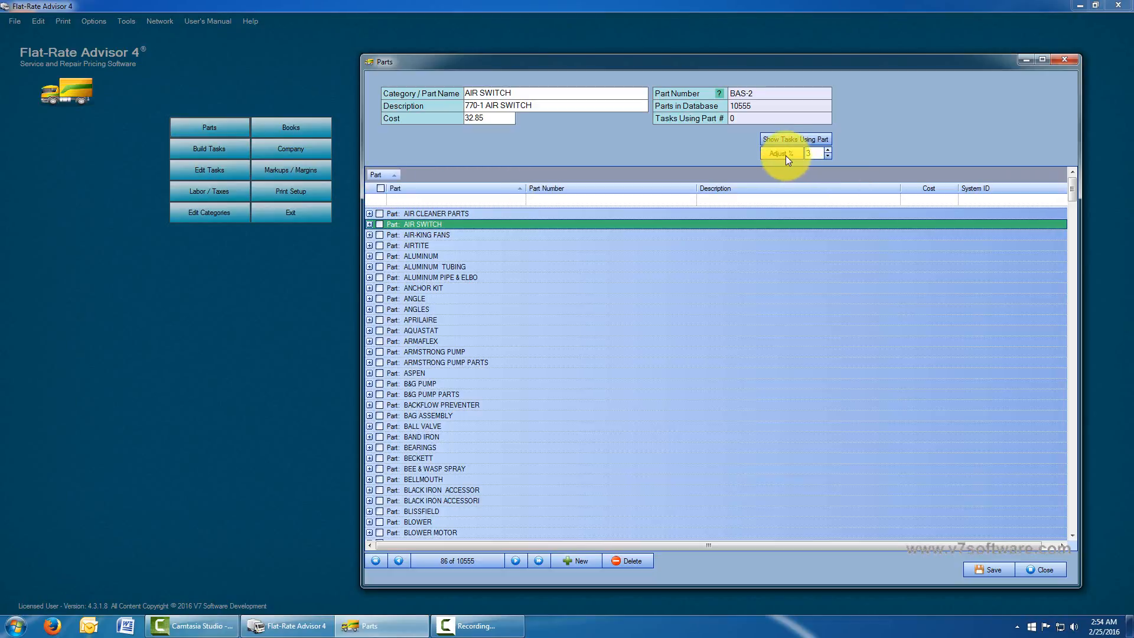
click(828, 156)
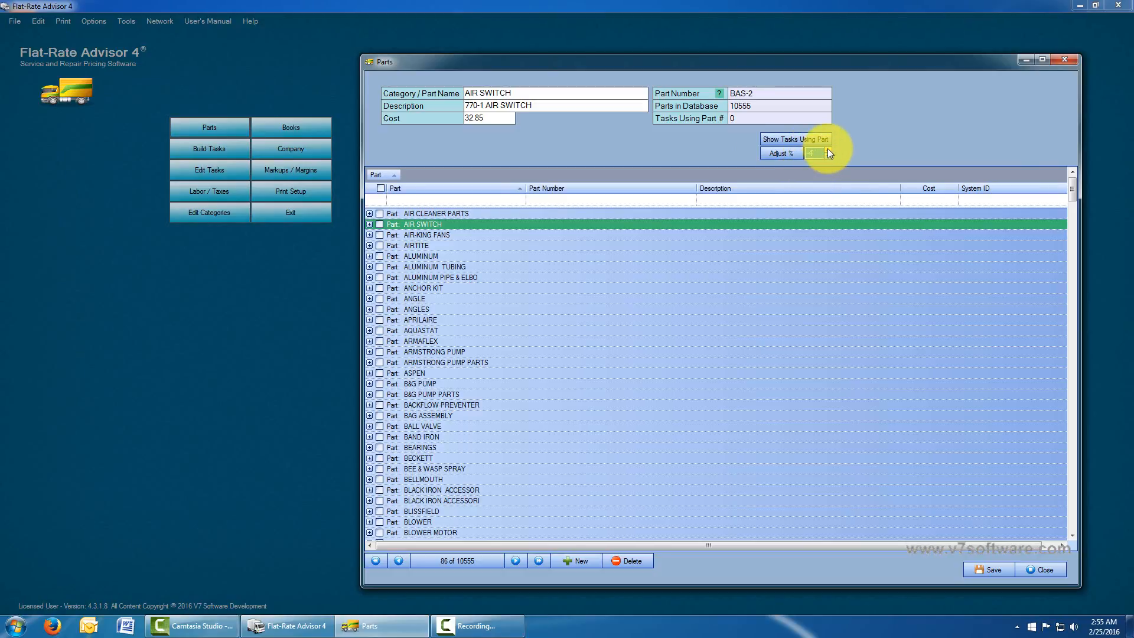
click(829, 149)
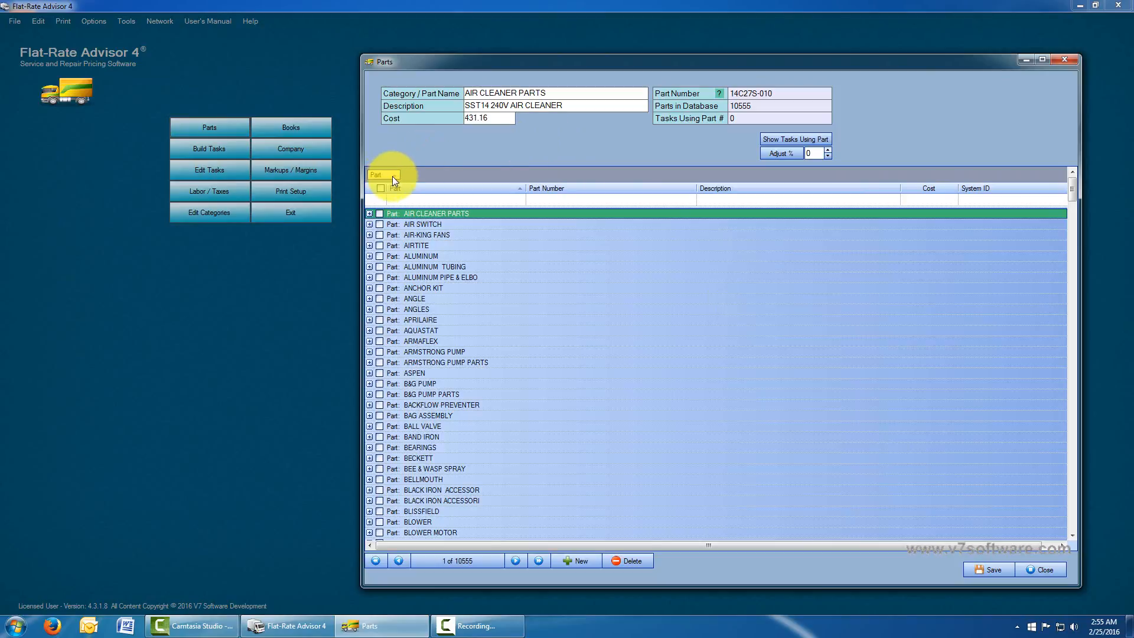
Step: Switch the part categories between descending and ascending name order, ending in ascending order
click(422, 189)
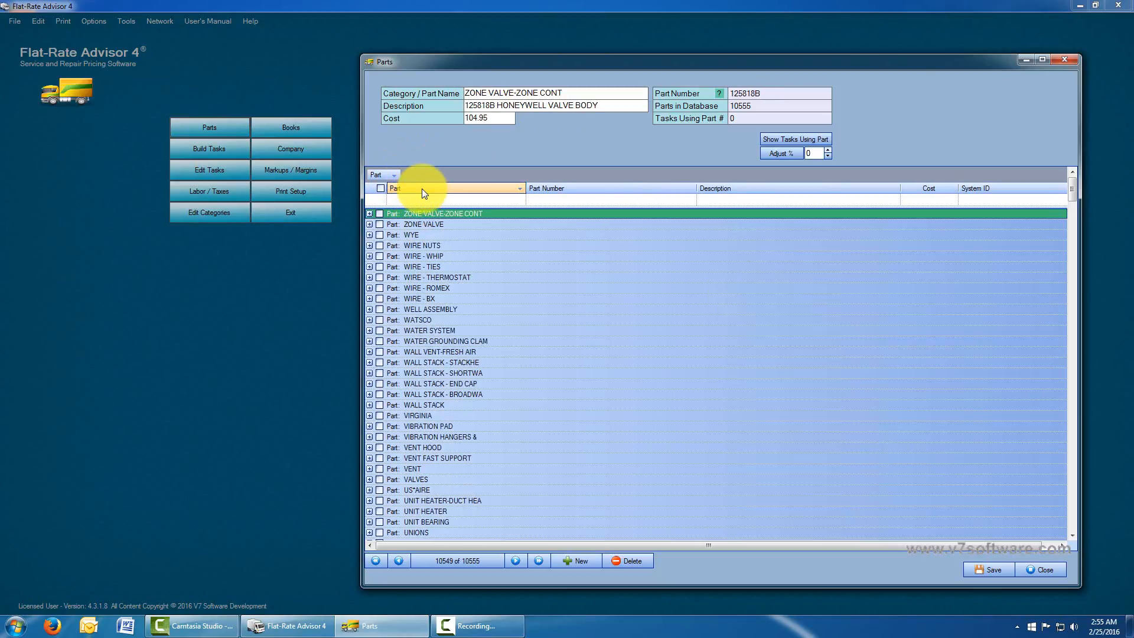
click(422, 189)
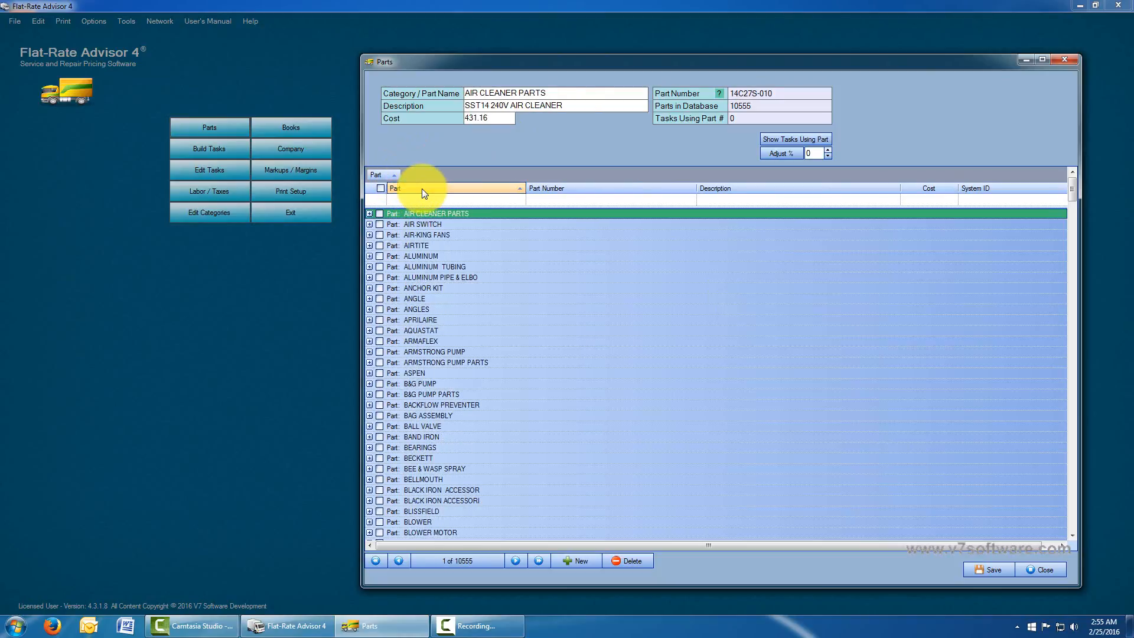
click(422, 189)
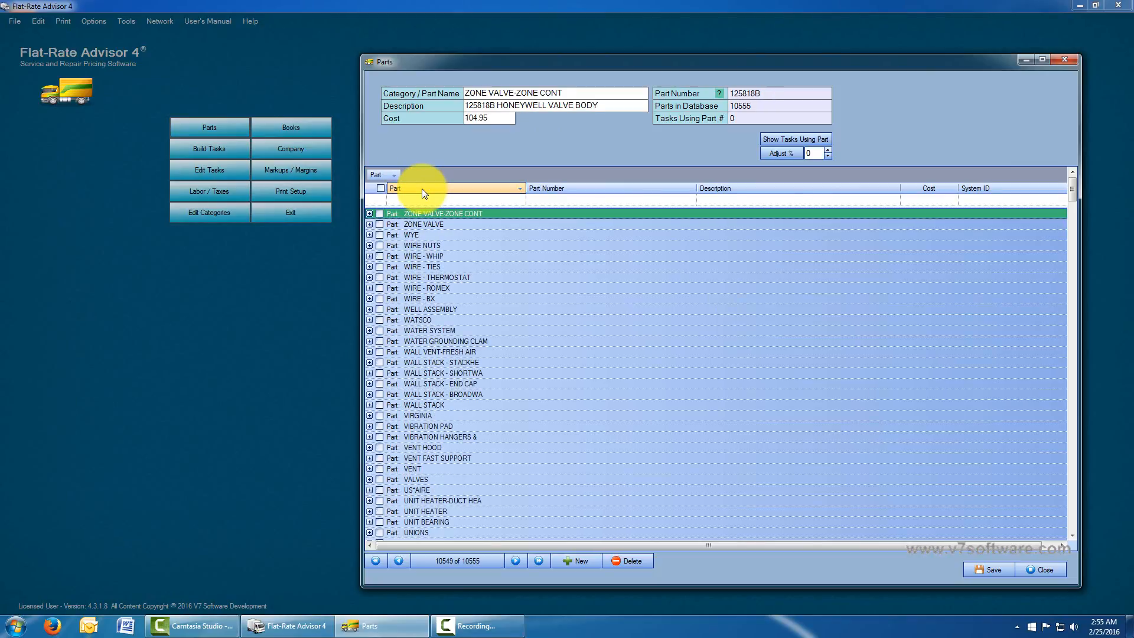
click(422, 189)
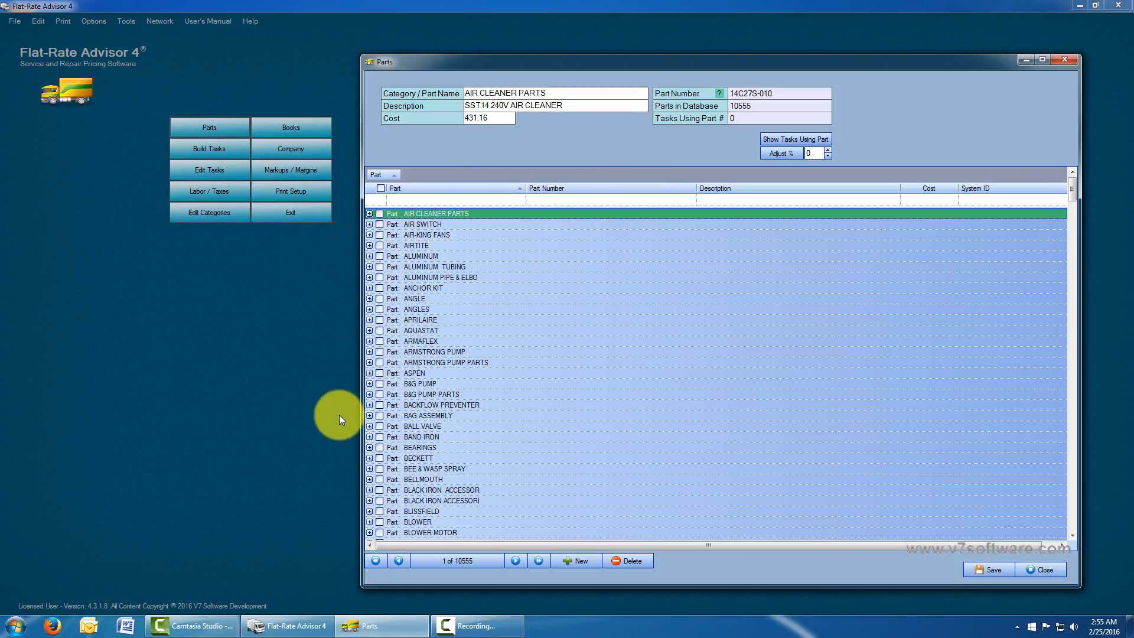
Step: Expand the APRILAIRE category and sort its parts by part number, description and cost in turn
click(370, 320)
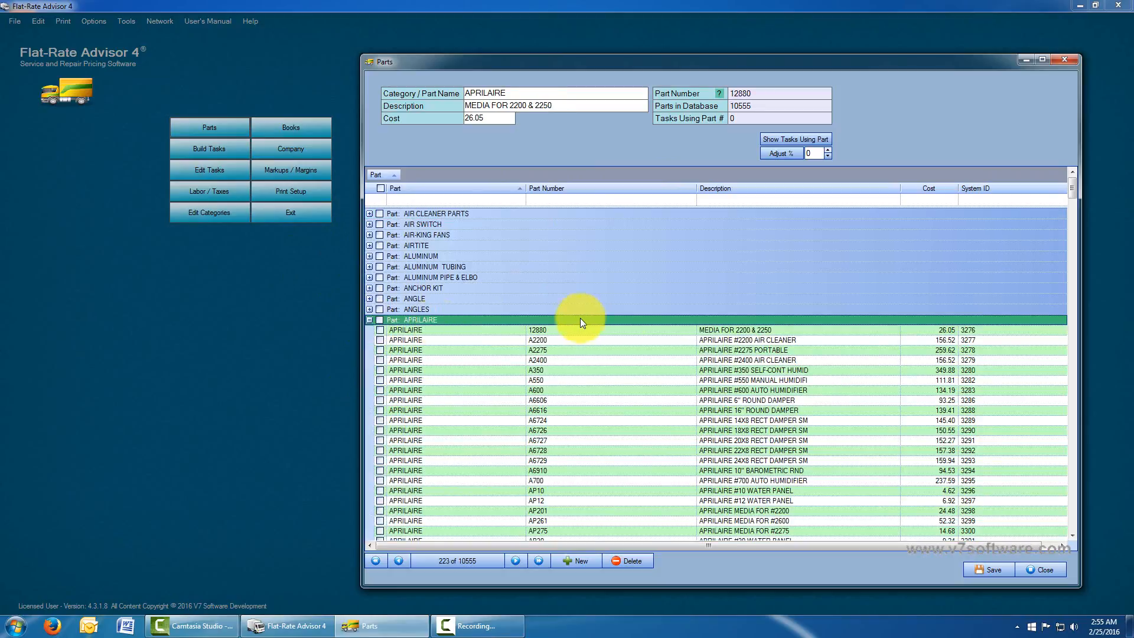
click(574, 187)
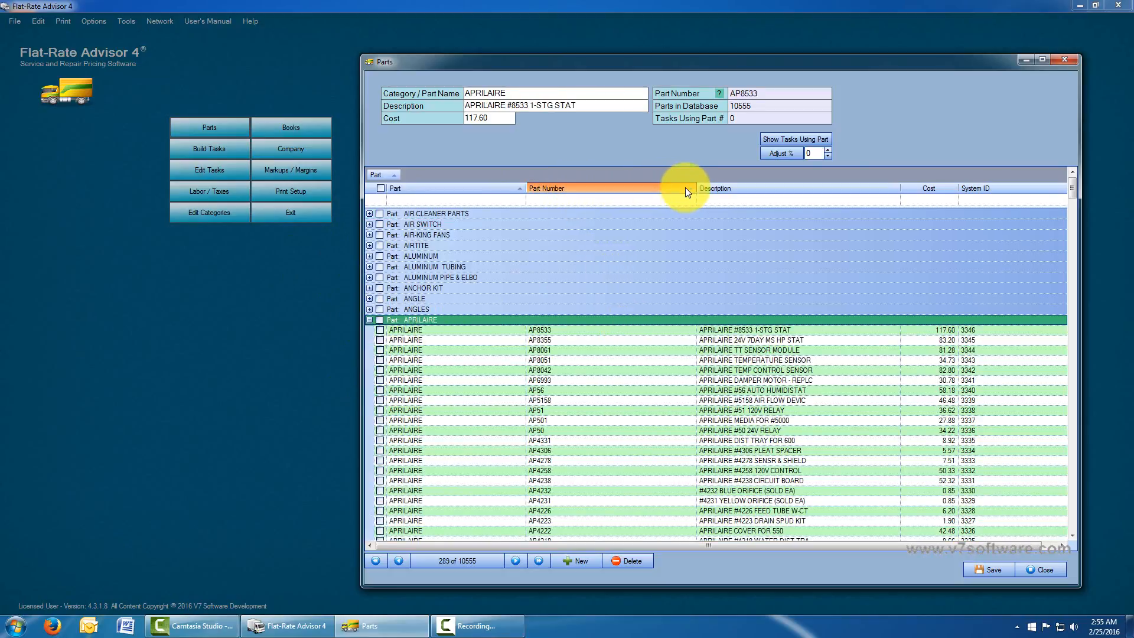
click(793, 189)
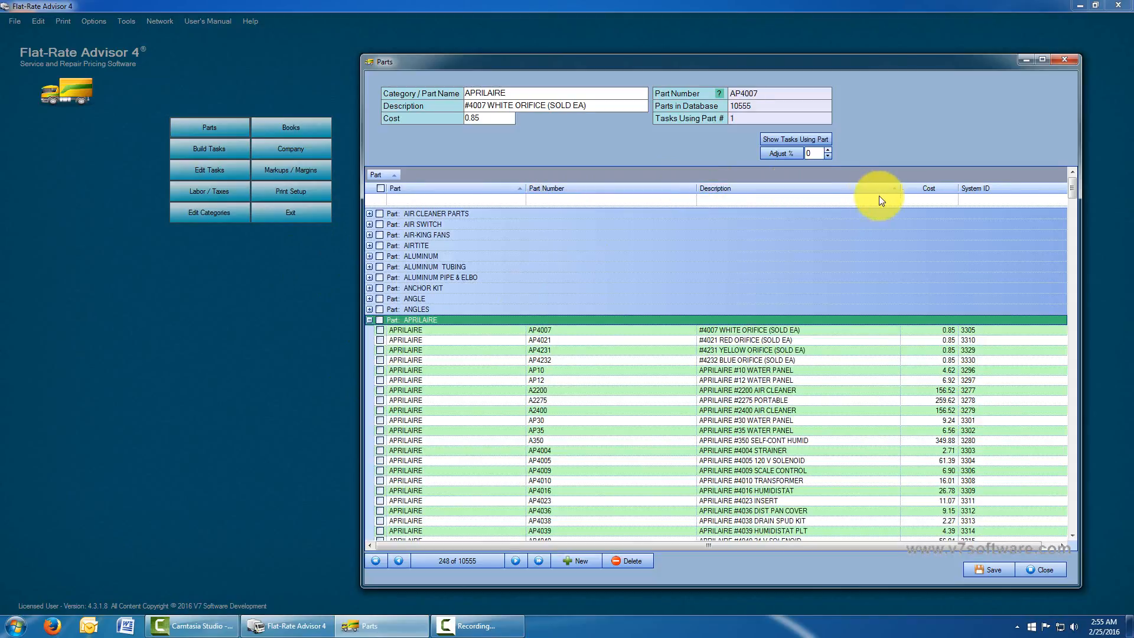
click(942, 191)
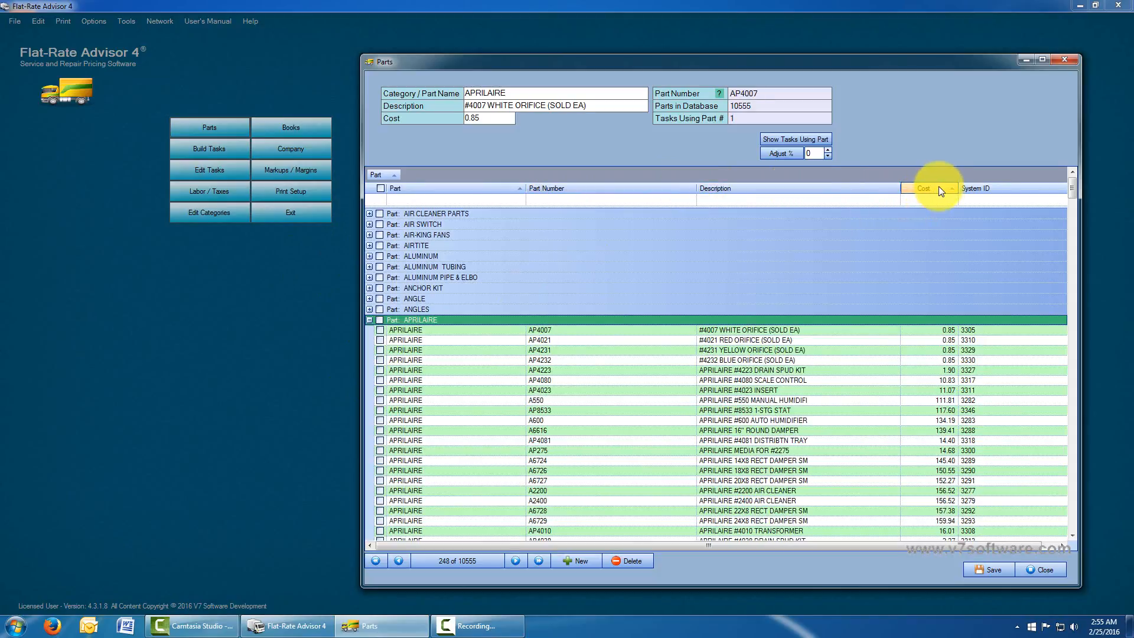
click(940, 189)
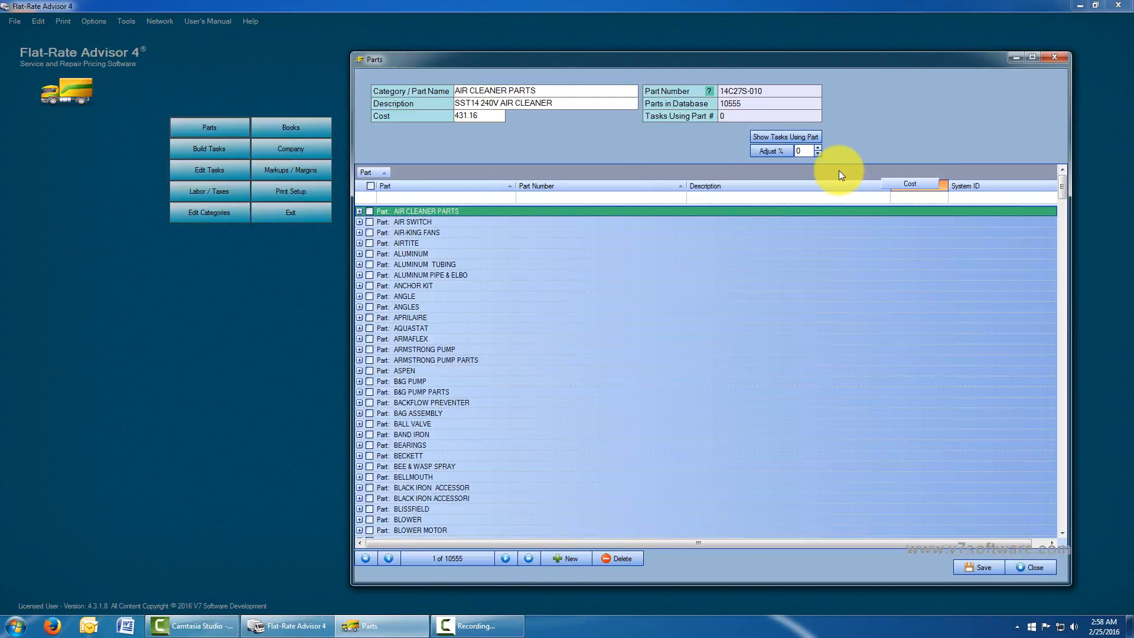
Step: Group the parts by cost within each category and expand APRILAIRE to view its cost groups
drag(839, 170, 803, 170)
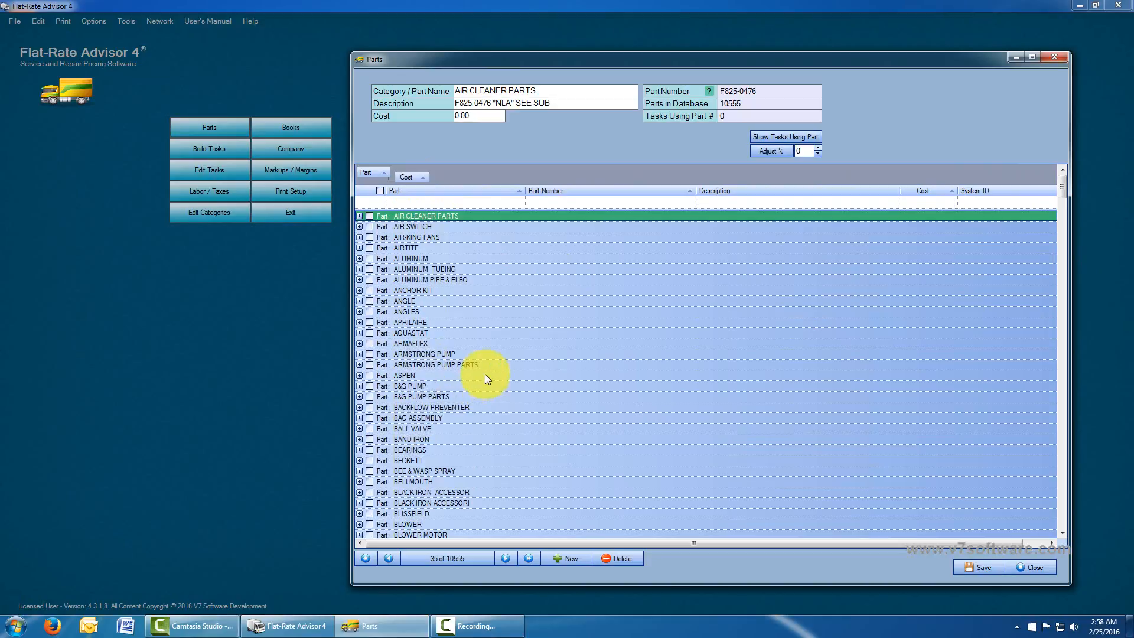
click(359, 322)
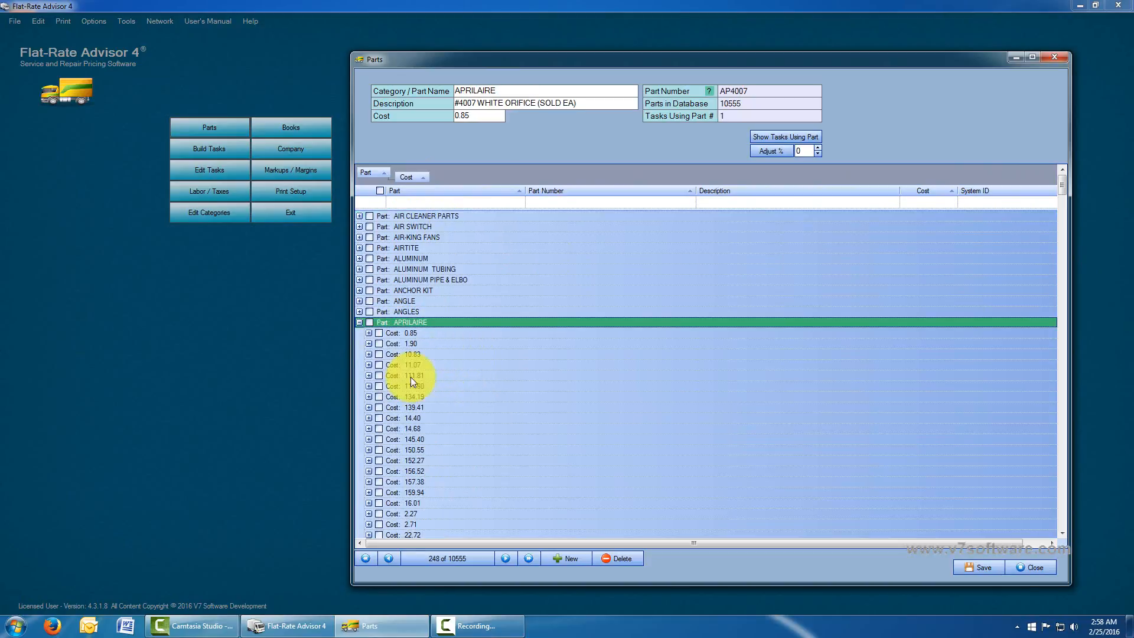
scroll(540, 375, down, 1)
scroll(537, 376, down, 1)
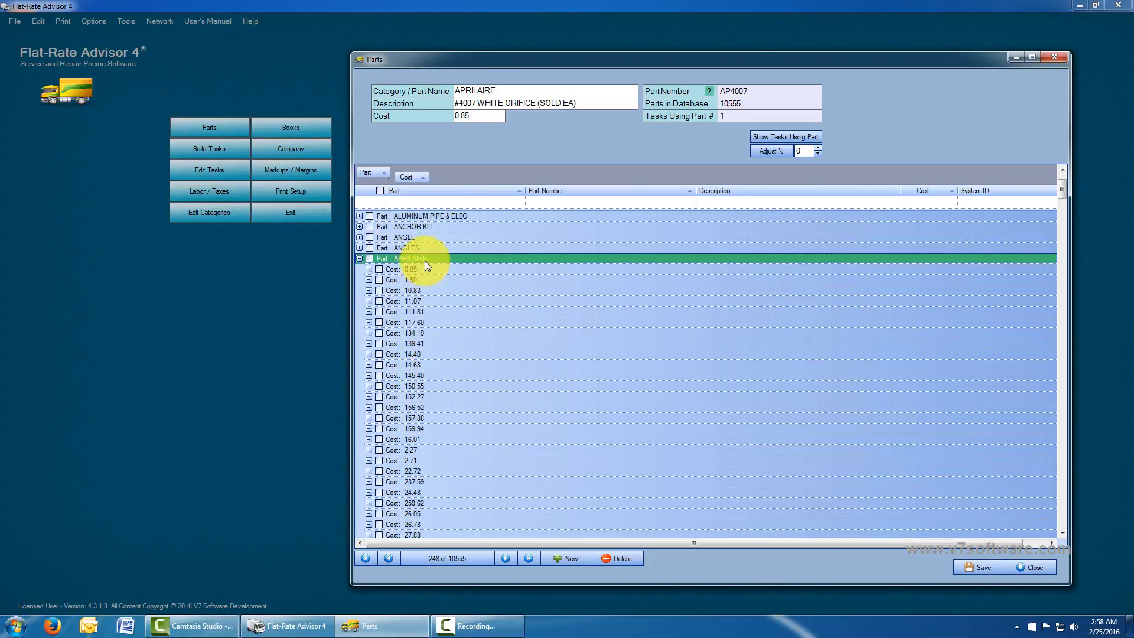
Step: Inspect the APRILAIRE parts in the 0.85 and 156.52 cost groups, and remove the Cost grouping
click(369, 269)
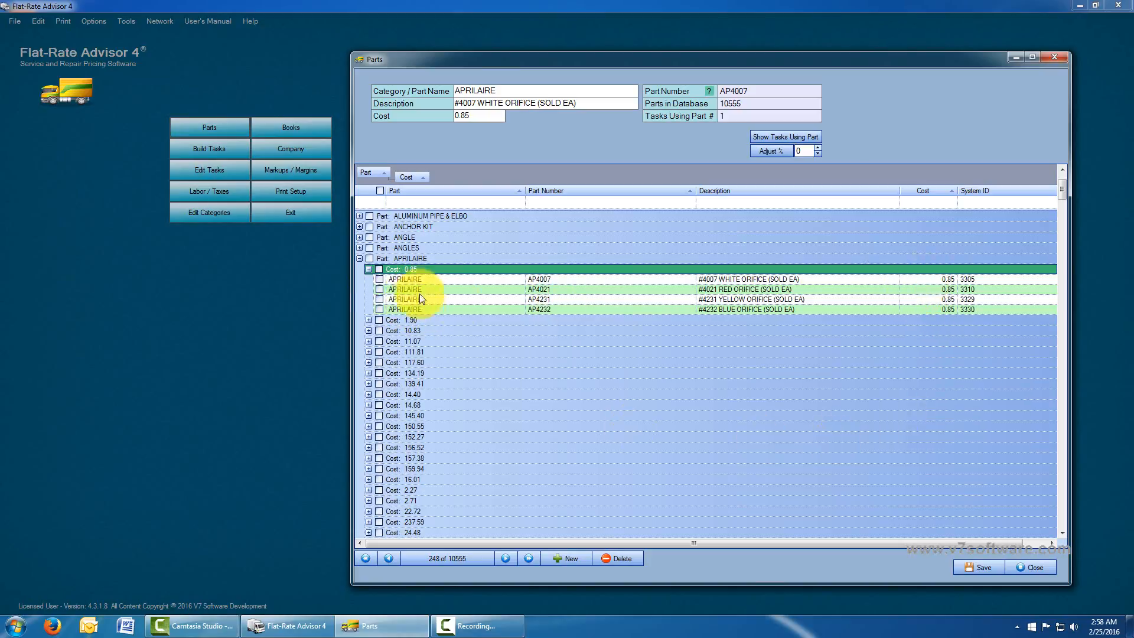
click(369, 270)
click(369, 408)
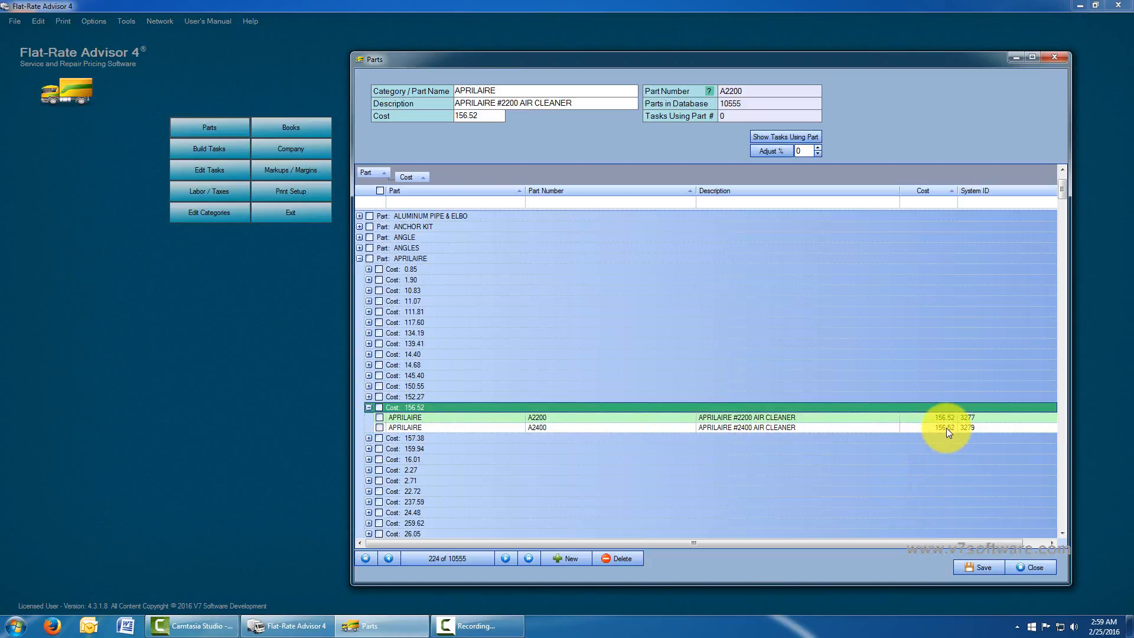
click(368, 407)
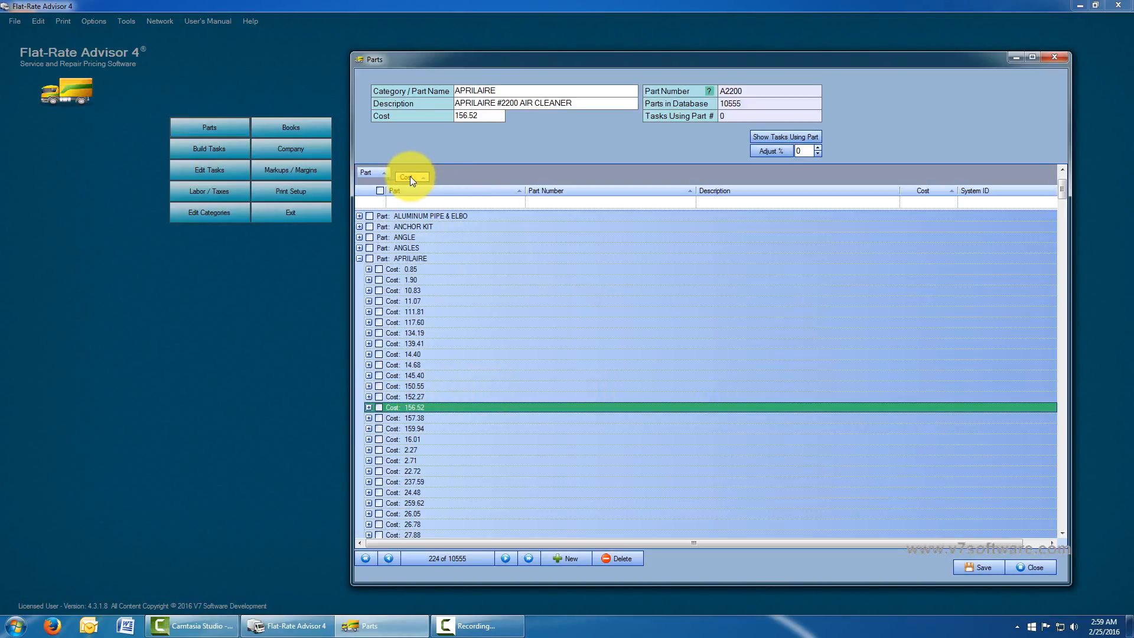
drag(650, 170, 935, 201)
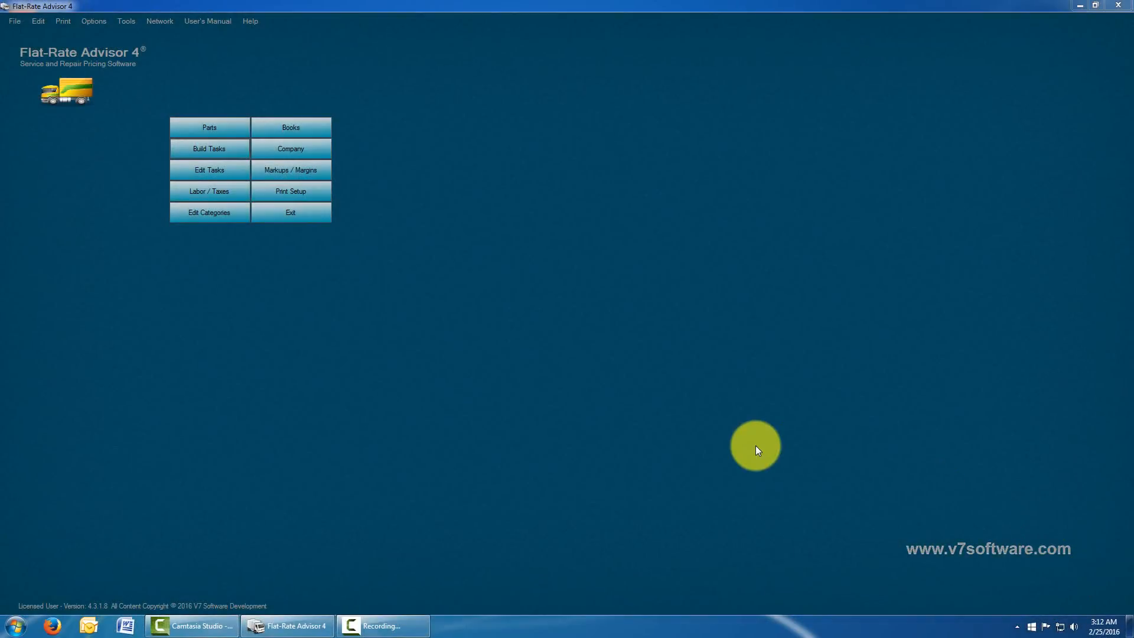
Step: Open the task builder and select part 8904, the 3-4HP 115V Direct Drive blower motor, in the BLOWER MOTOR category
click(235, 148)
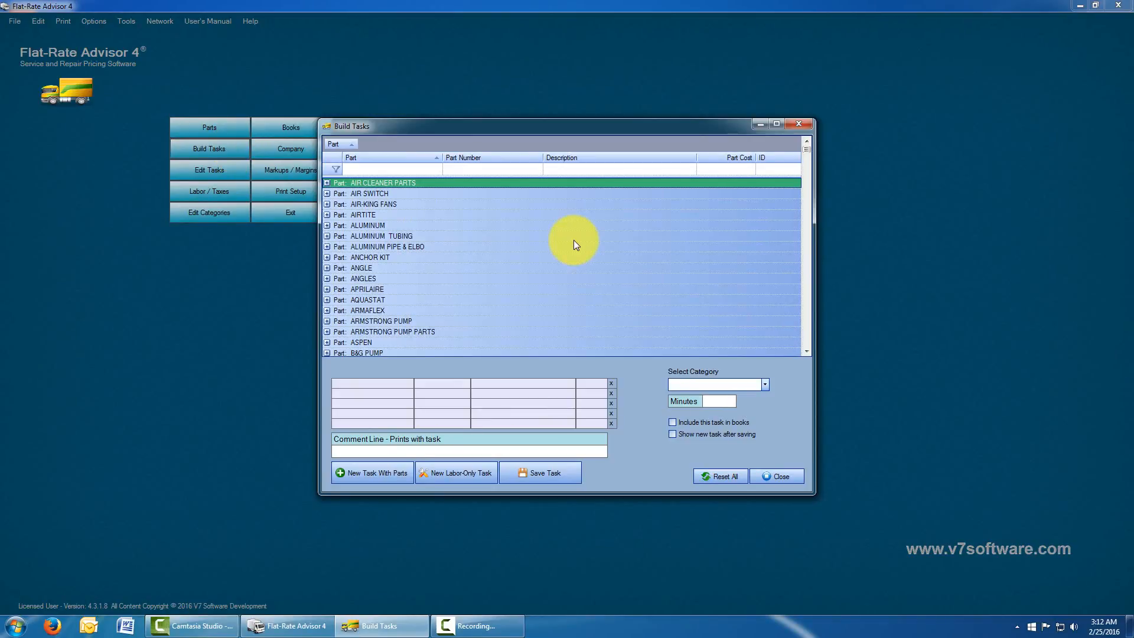
mouse_move(806, 148)
mouse_down()
mouse_move(805, 179)
mouse_move(803, 158)
mouse_up()
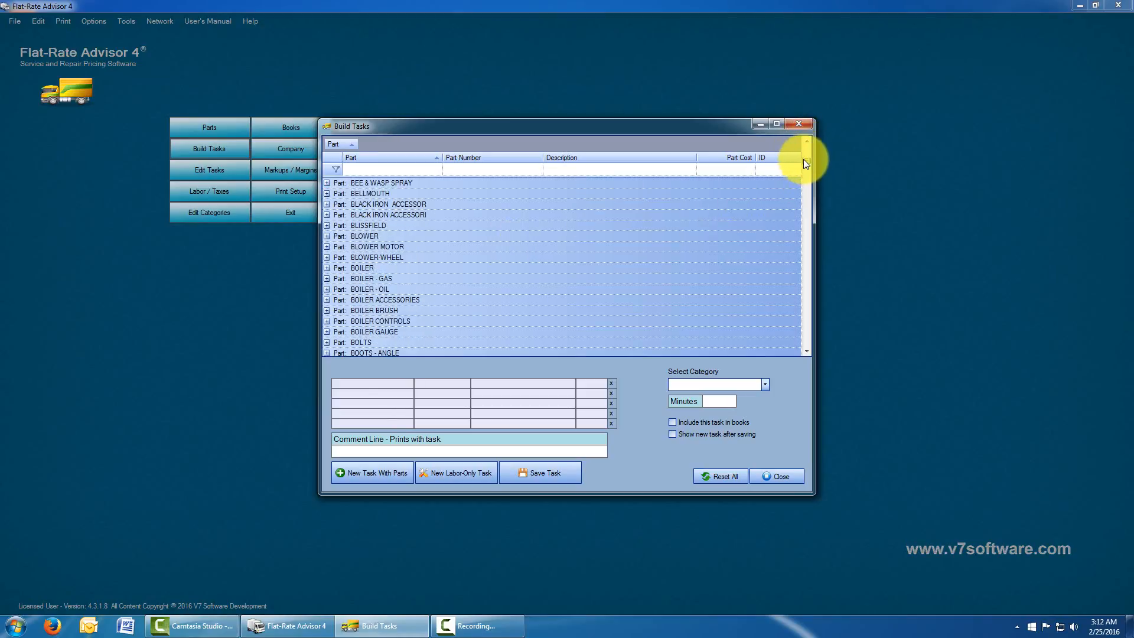
click(327, 247)
scroll(604, 278, down, 7)
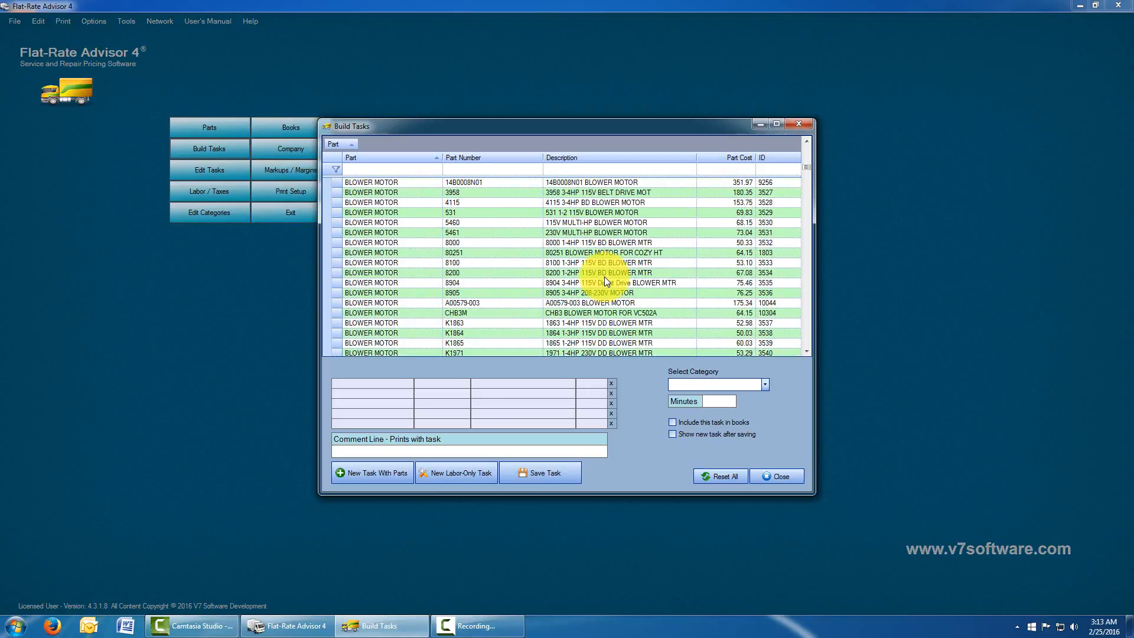
click(478, 284)
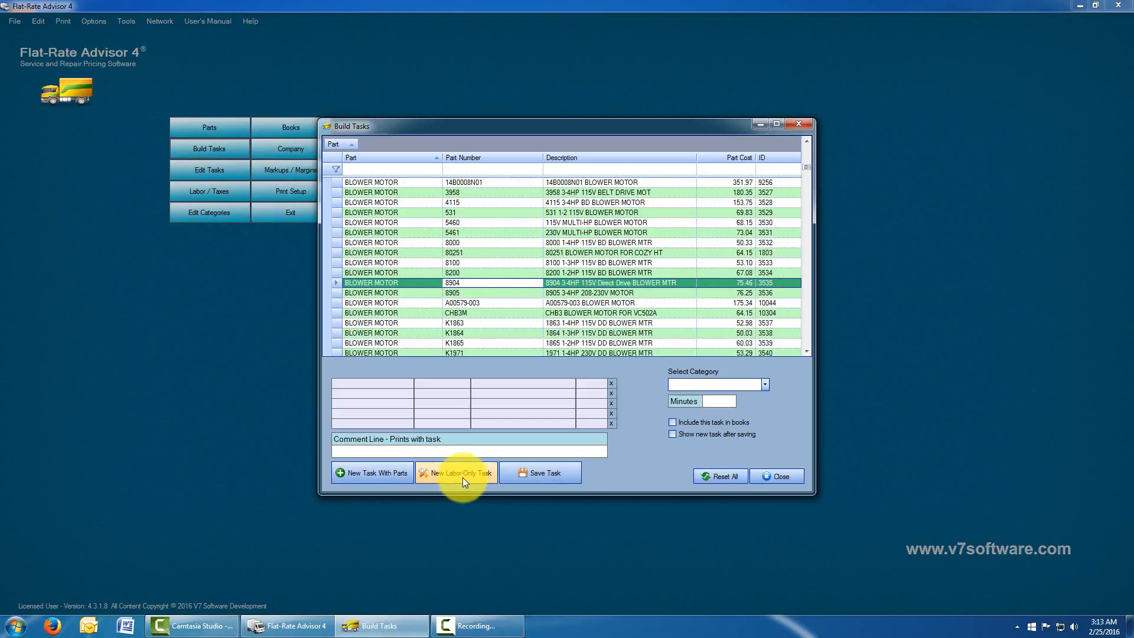
Step: Start a new task with parts and add blower motor 8904 as its primary item
click(374, 475)
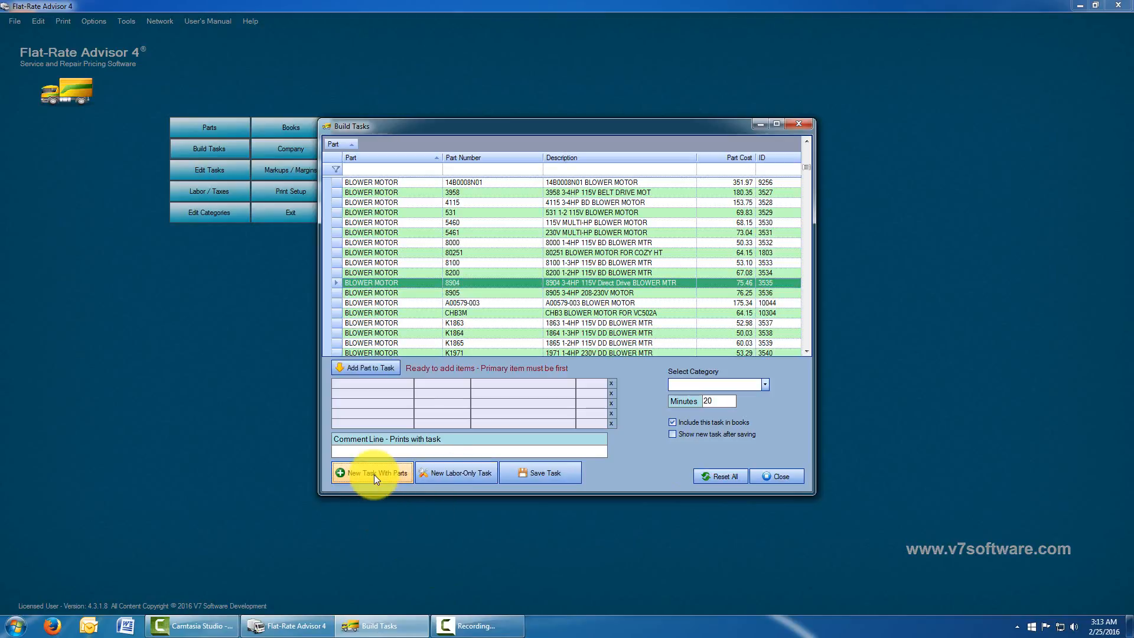
click(336, 284)
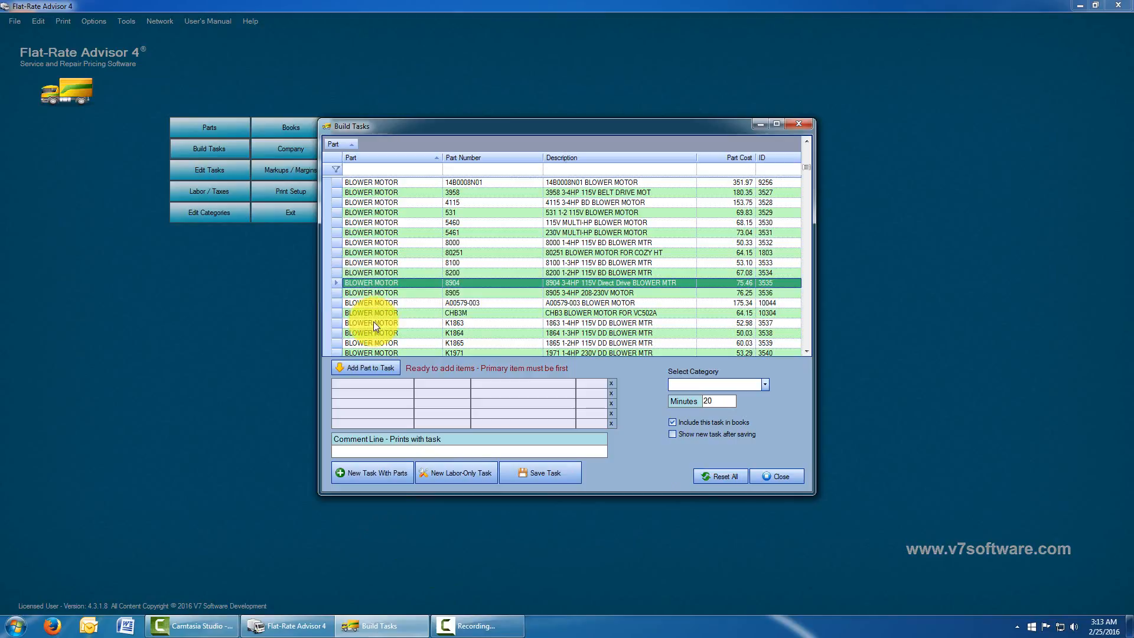
click(367, 368)
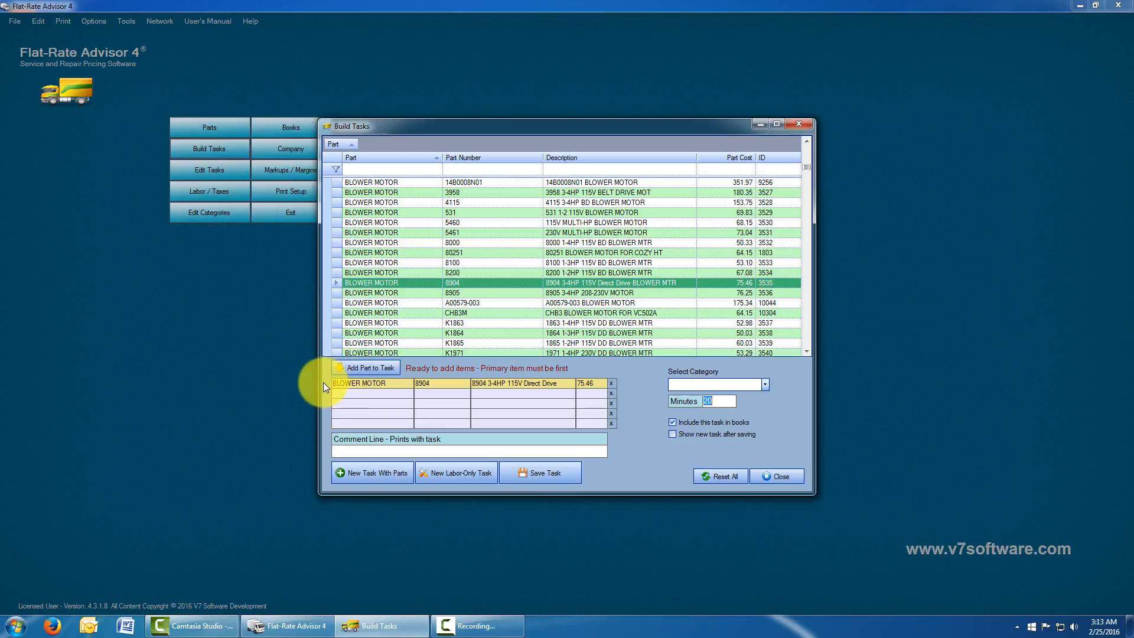
Step: Find part 12005, the 5 MFD 370V capacitor, in the CAPACITOR category and add it to the task
click(807, 166)
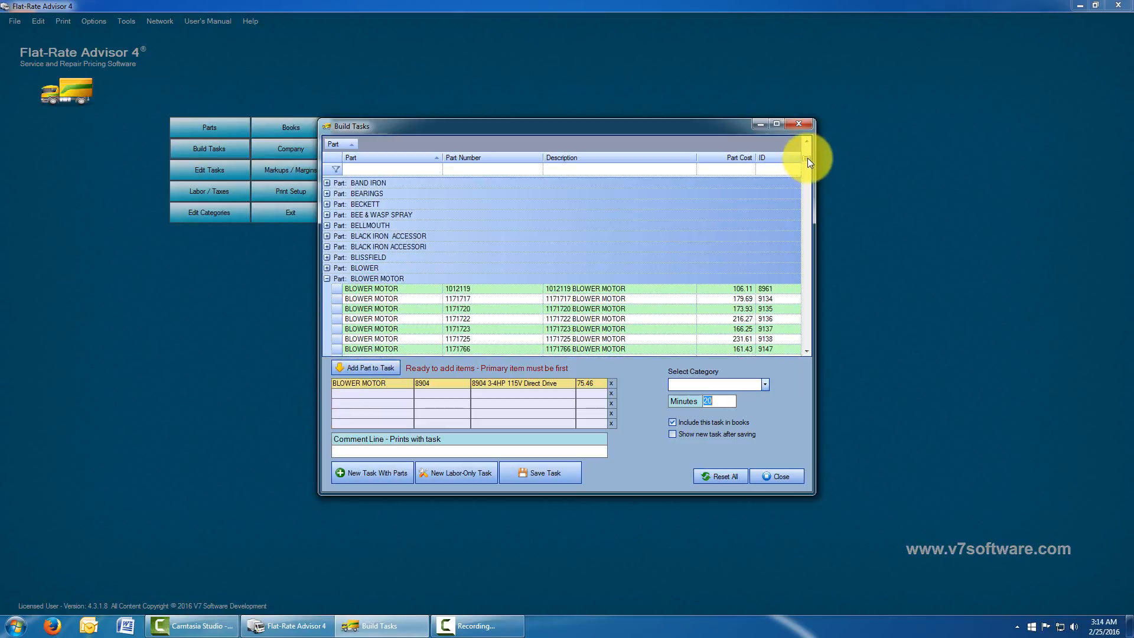
drag(807, 182, 807, 187)
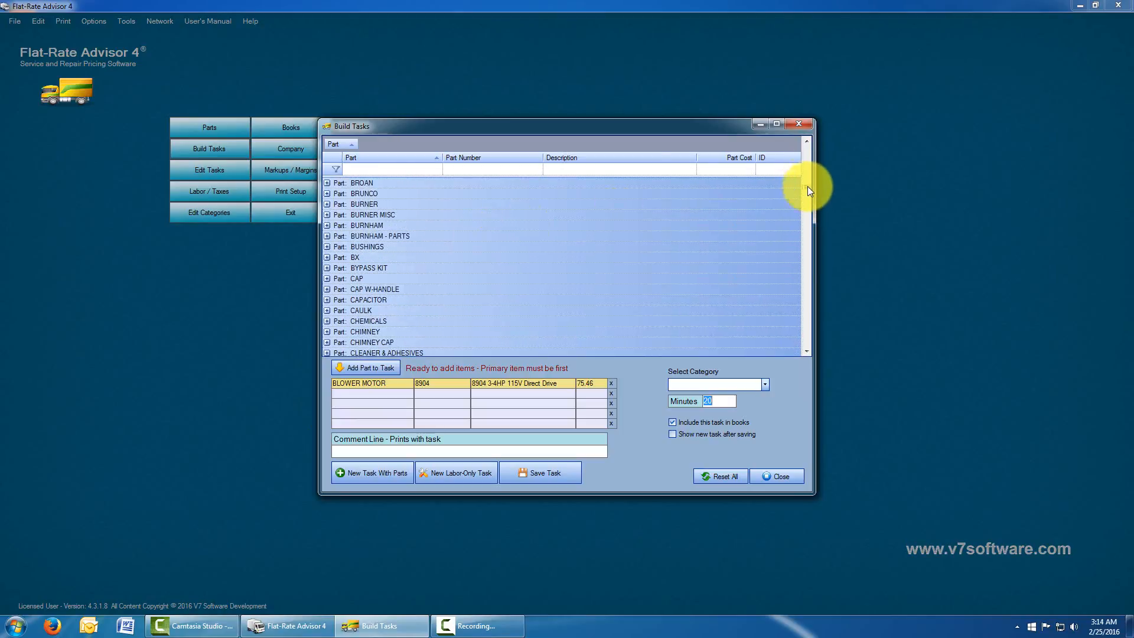
click(807, 141)
click(807, 141)
click(807, 141)
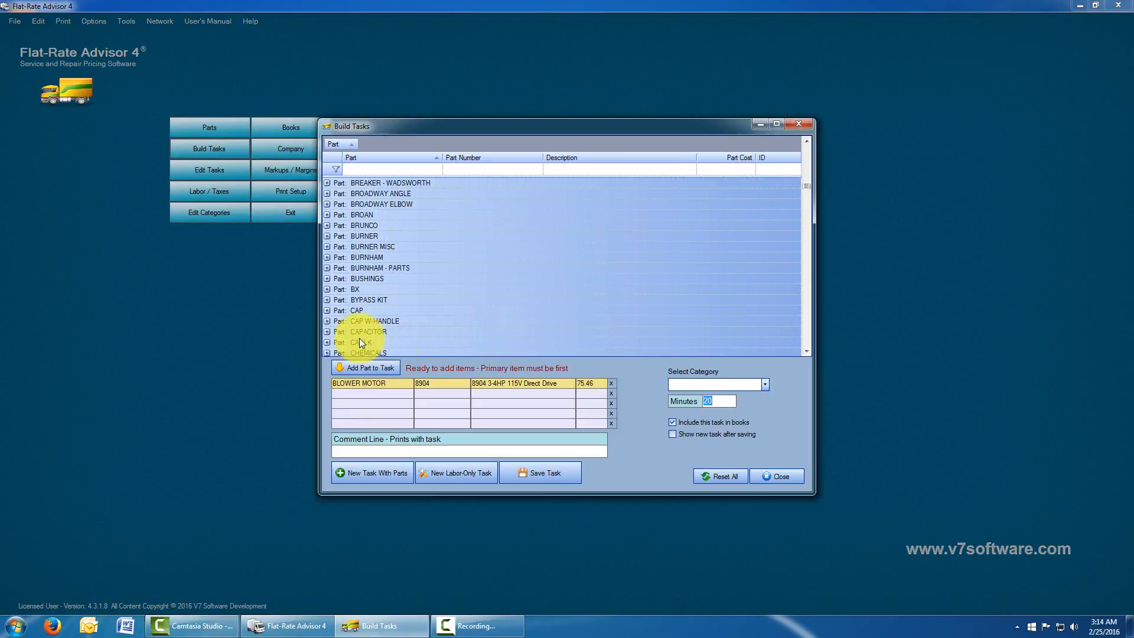
click(327, 332)
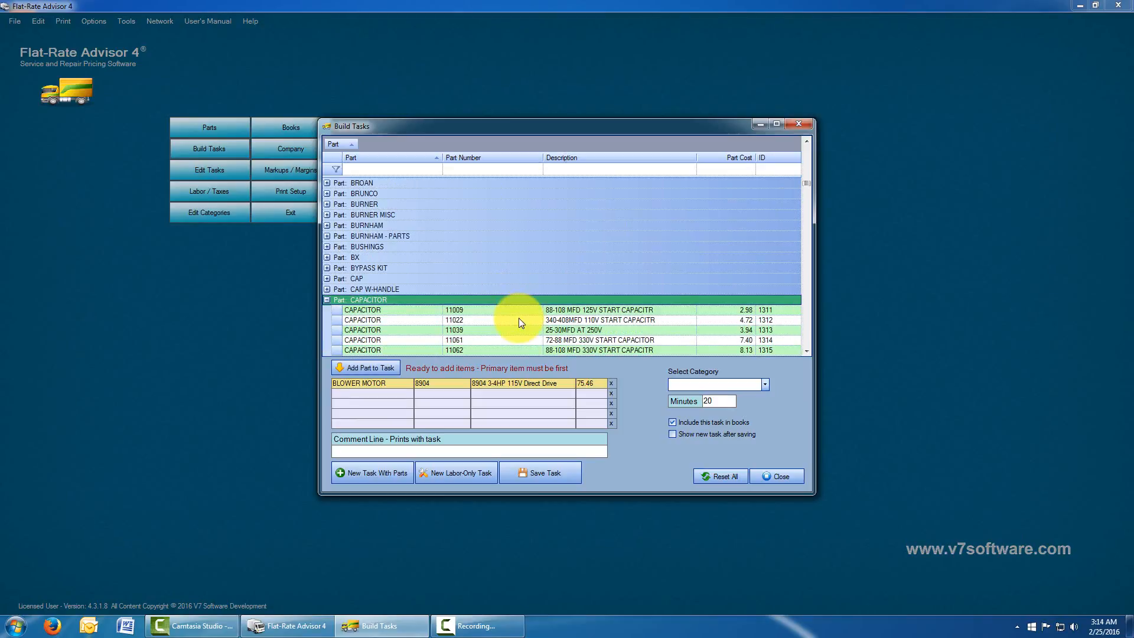
scroll(518, 318, down, 4)
click(513, 335)
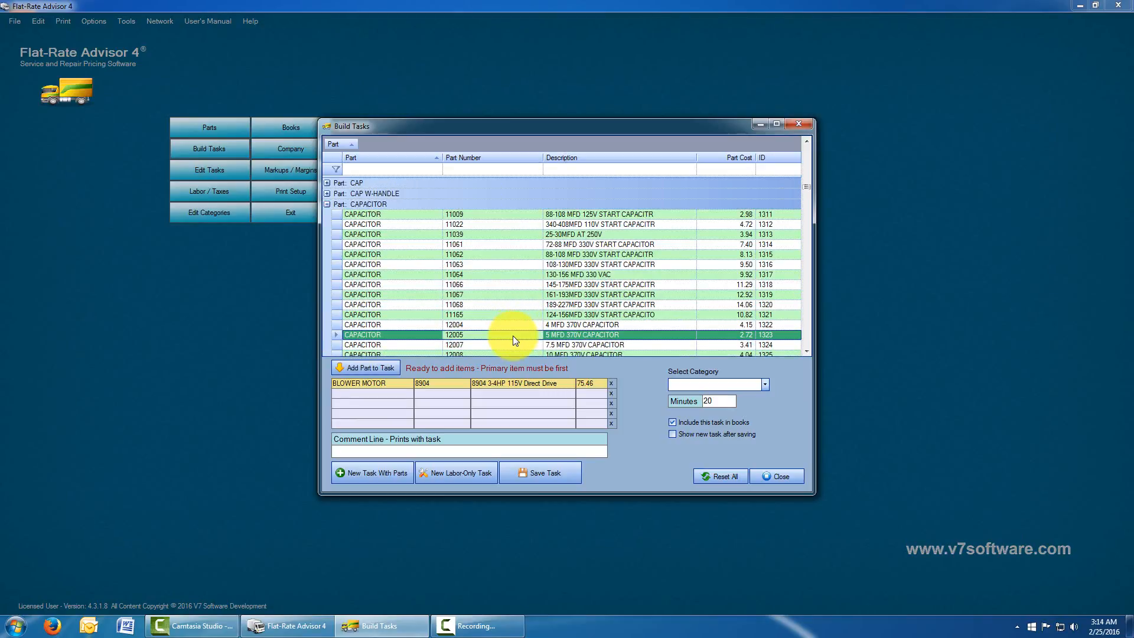
click(367, 368)
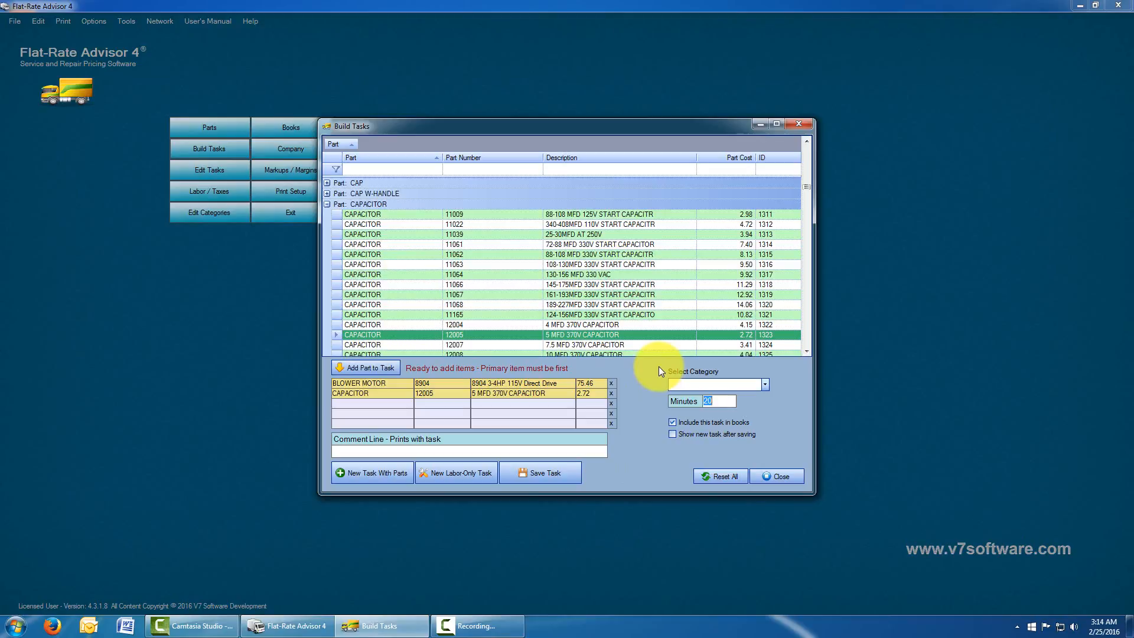
Step: Assign the task to the GAS FURNACE category and set its labor time to 45 minutes
click(766, 385)
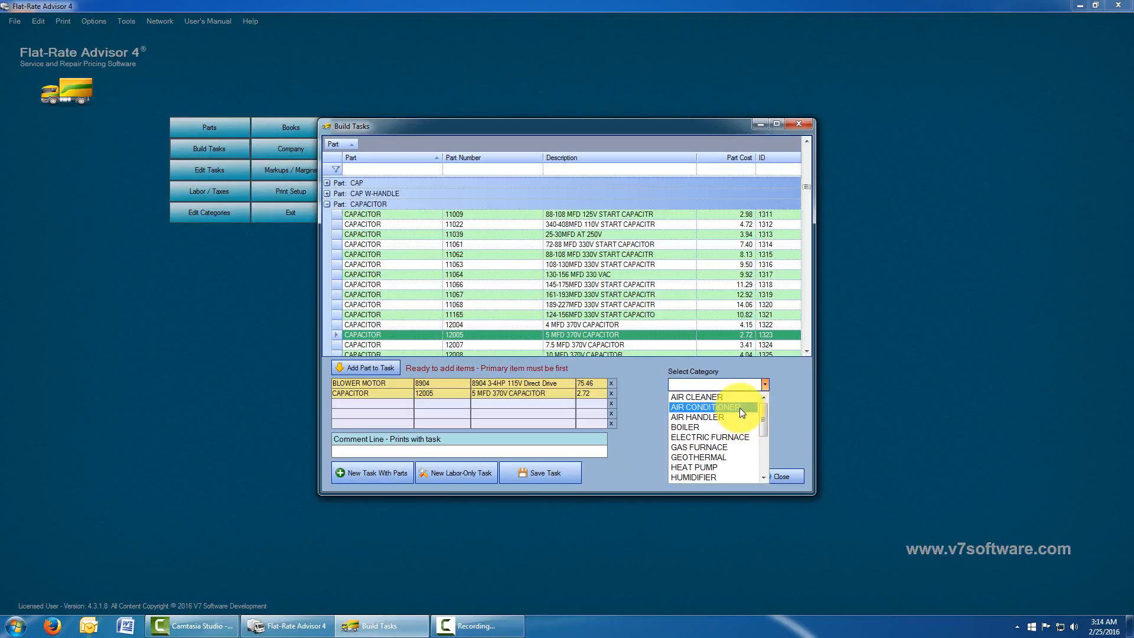
click(731, 454)
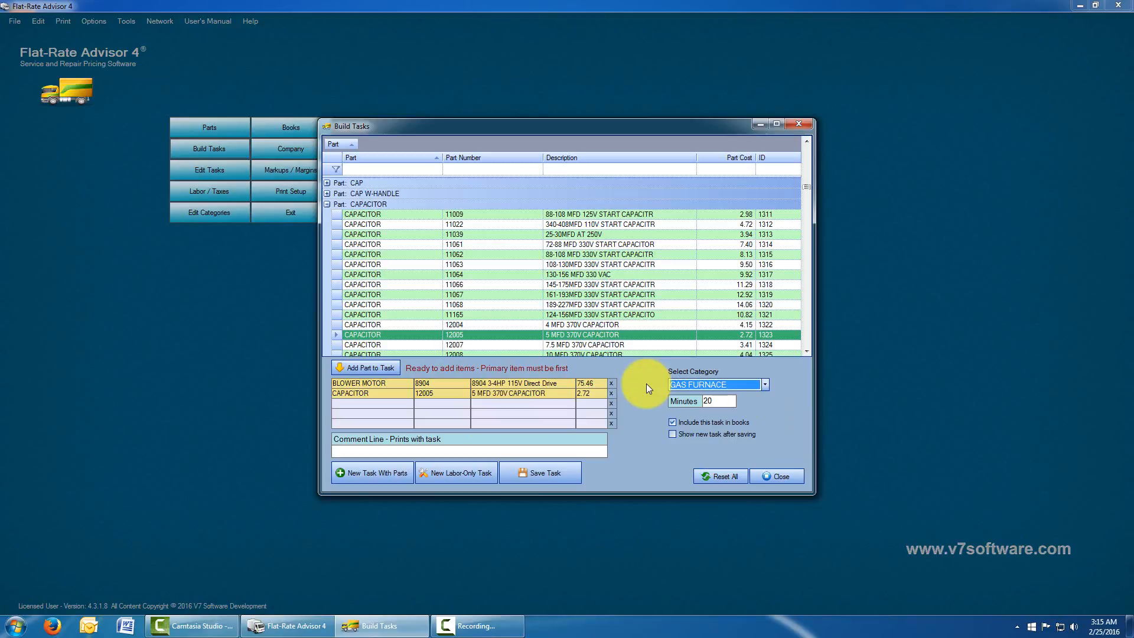
key(Tab)
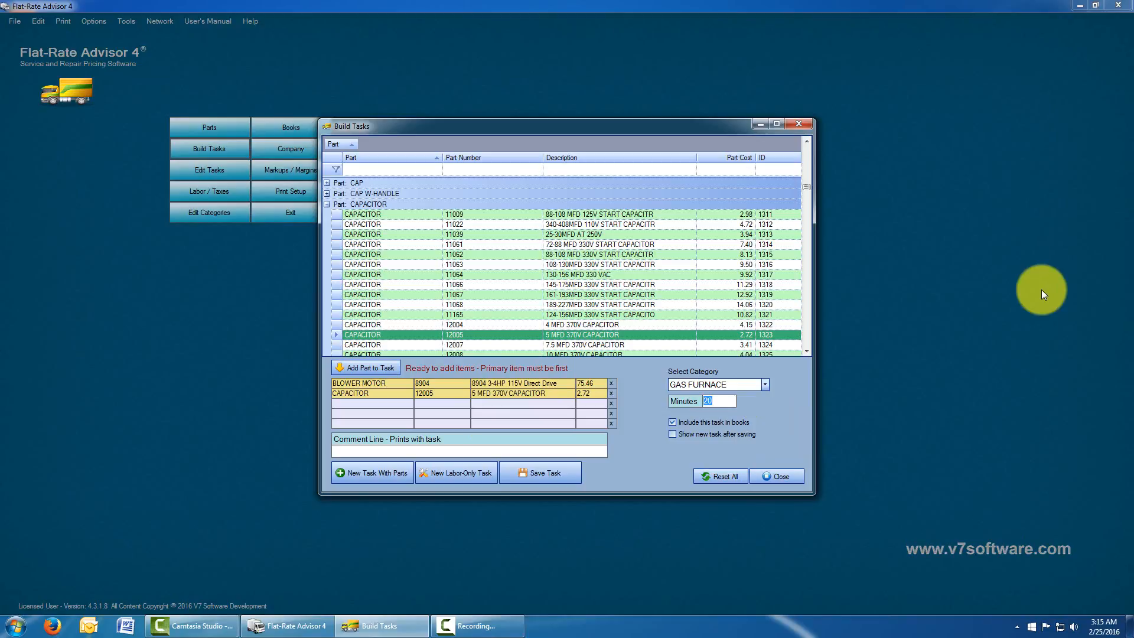
text(45)
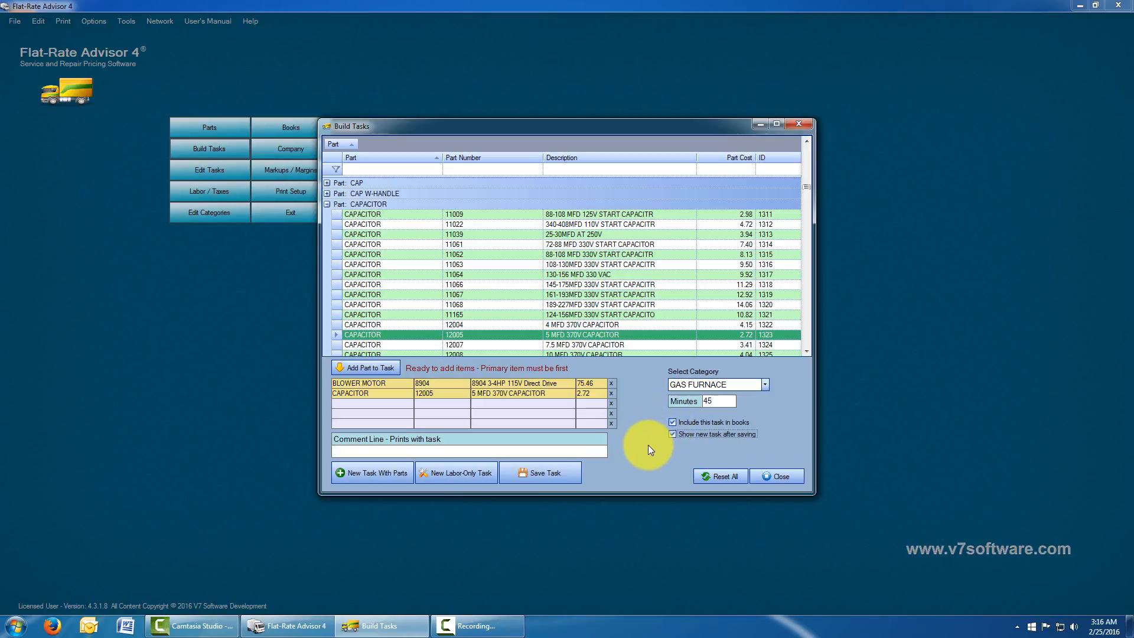
Step: Enter the comment "Includes wire nuts, ties, and check blower wheel", then save the task and close the task builder
click(397, 451)
text(Includes wire nuts, ties, and clean blower check blower wheel)
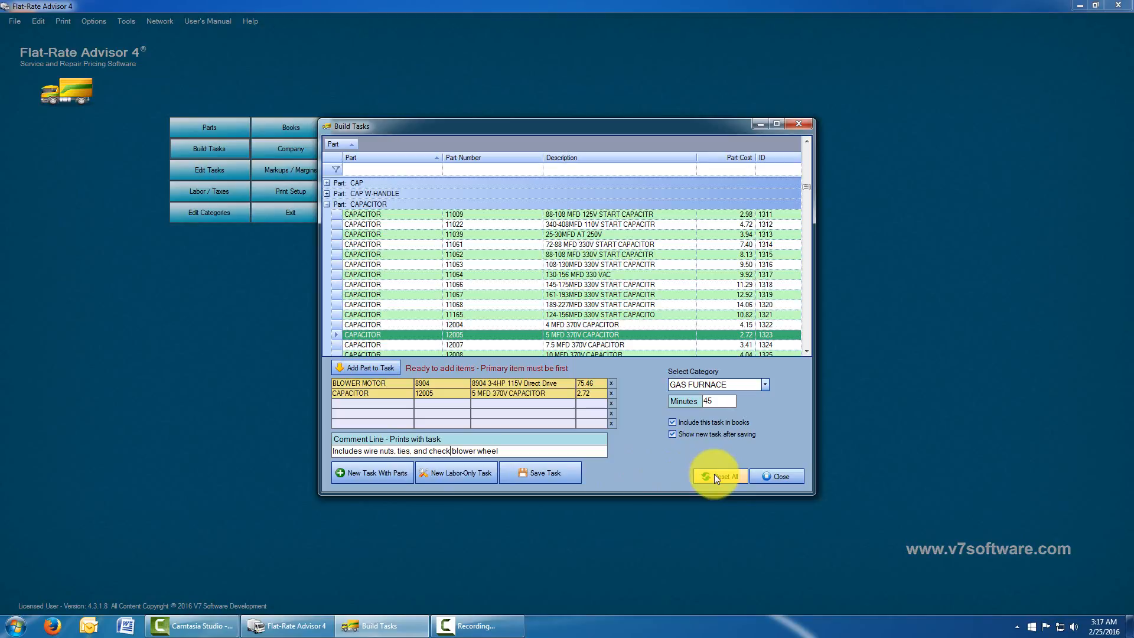
click(558, 474)
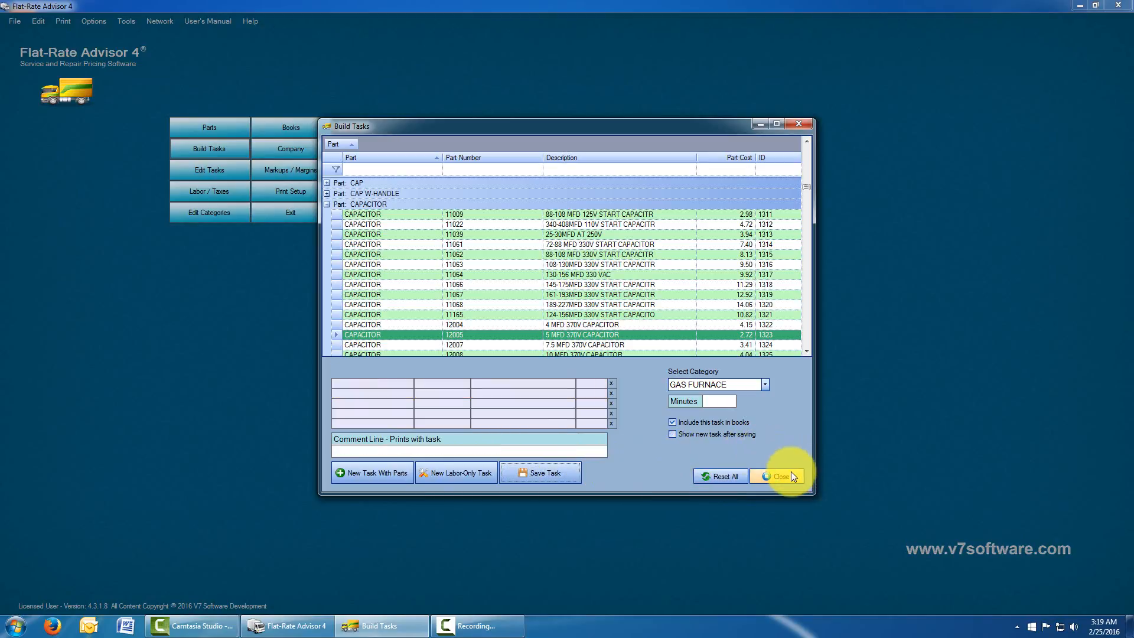
click(792, 471)
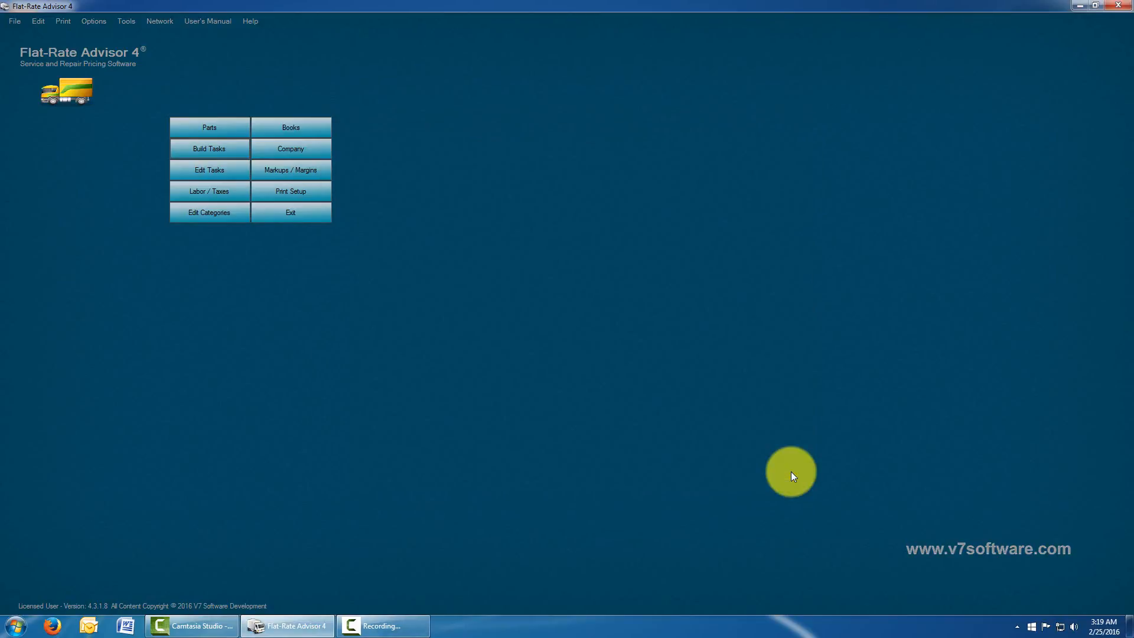